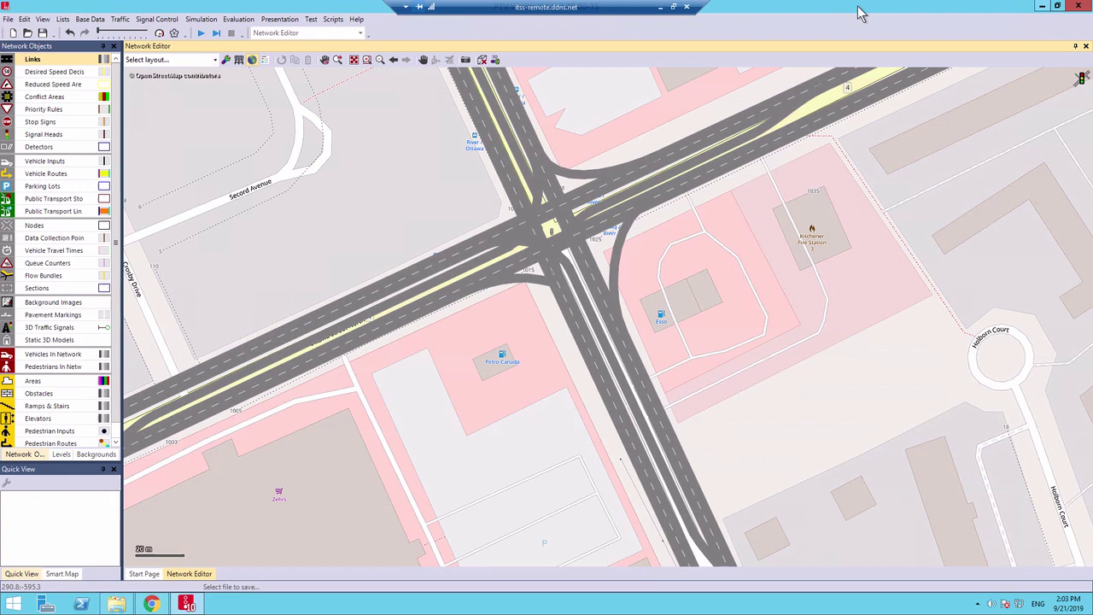
Create connector 10010 from River Street link 5's single lane into lane 2 of link 3
{"action": "scroll", "coordinate": [654, 291], "scroll_direction": "down", "scroll_amount": 2}
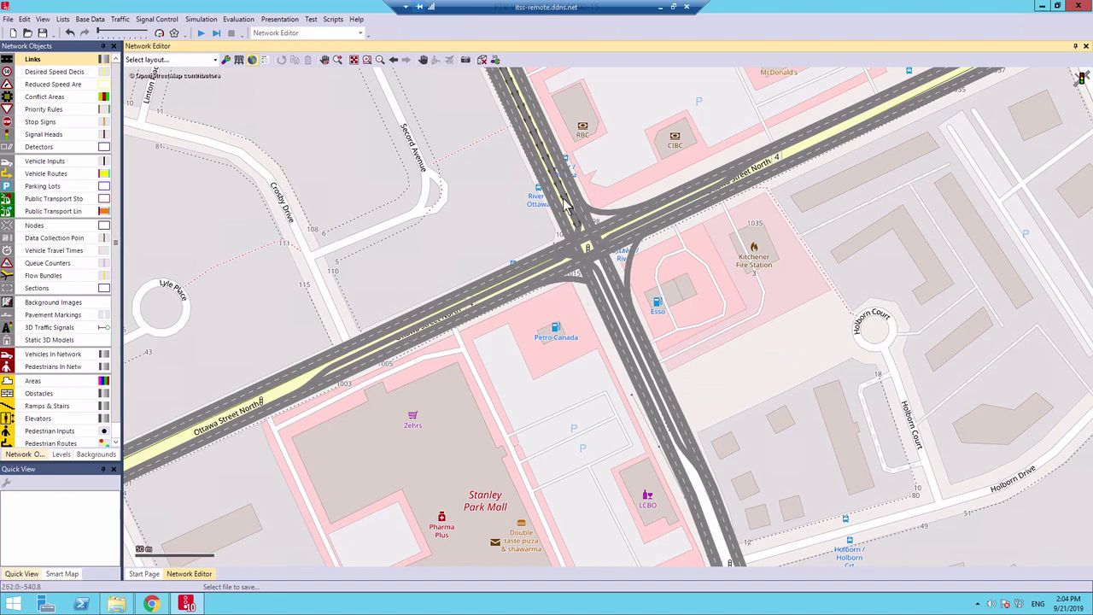
{"action": "scroll", "coordinate": [568, 237], "scroll_direction": "up", "scroll_amount": 2}
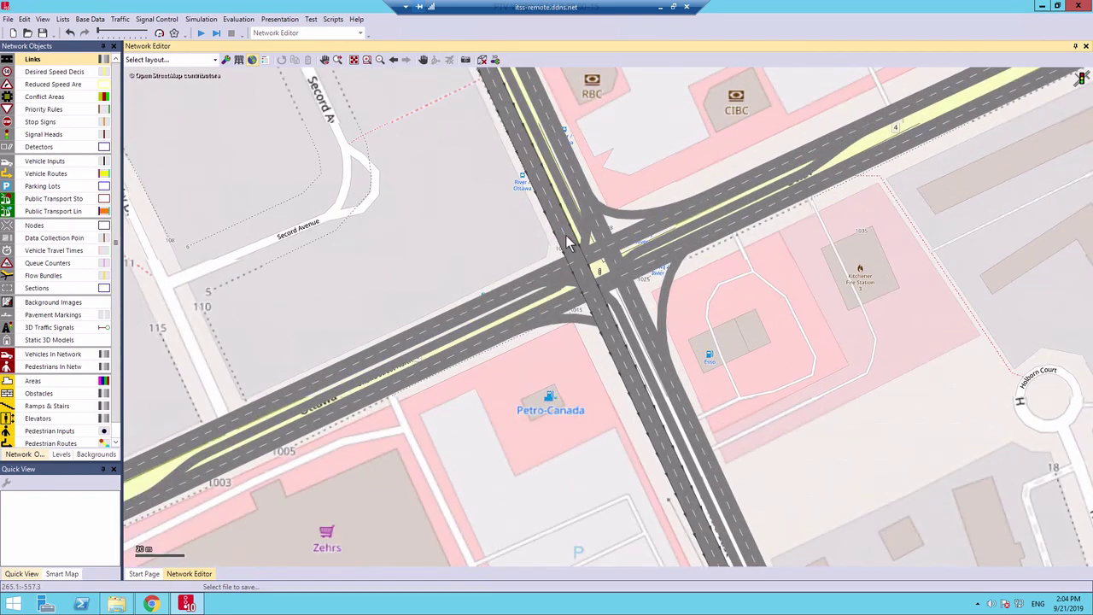
{"action": "scroll", "coordinate": [567, 232], "scroll_direction": "up", "scroll_amount": 1}
{"action": "left_click", "coordinate": [574, 211]}
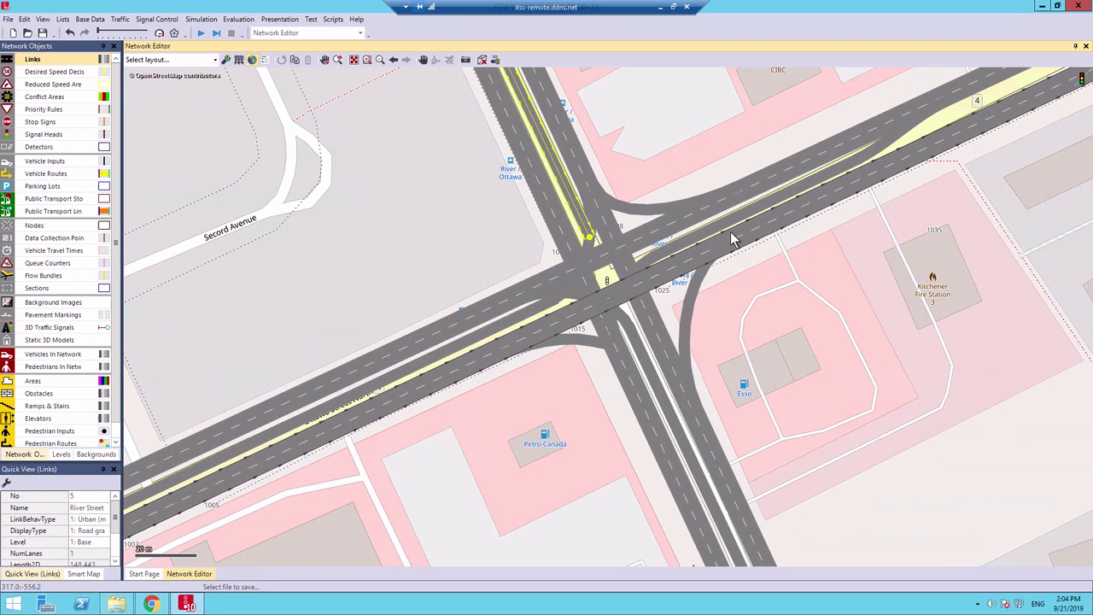
{"action": "left_click", "coordinate": [657, 181]}
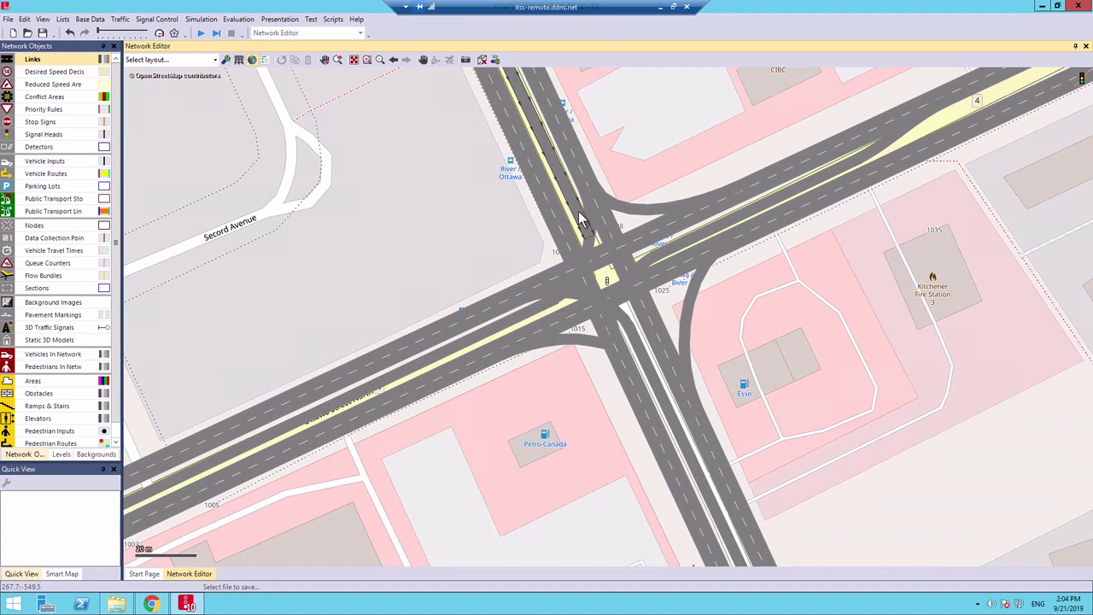
{"action": "left_click_drag", "start_coordinate": [581, 218], "coordinate": [711, 252]}
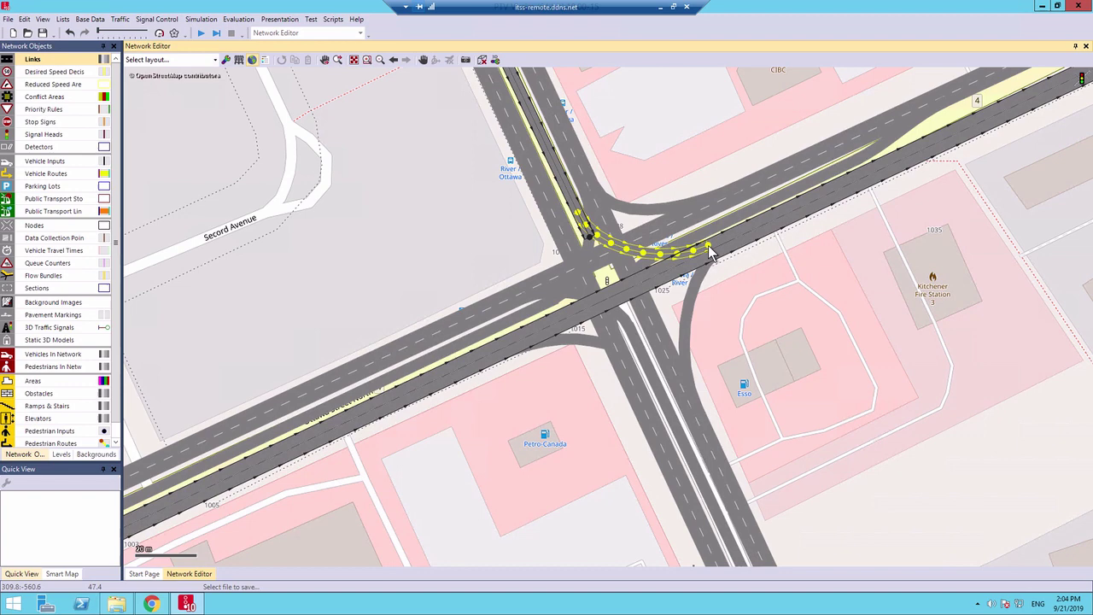
{"action": "left_click_drag", "start_coordinate": [710, 252], "coordinate": [697, 278]}
{"action": "left_click_drag", "start_coordinate": [877, 120], "coordinate": [729, 118]}
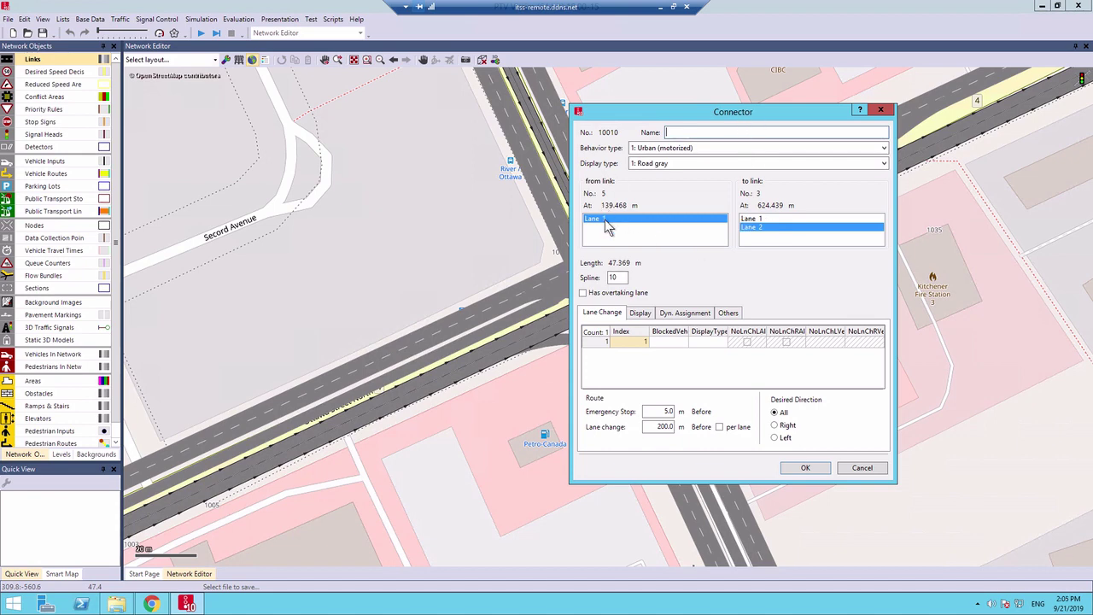
{"action": "left_click_drag", "start_coordinate": [702, 114], "coordinate": [277, 167]}
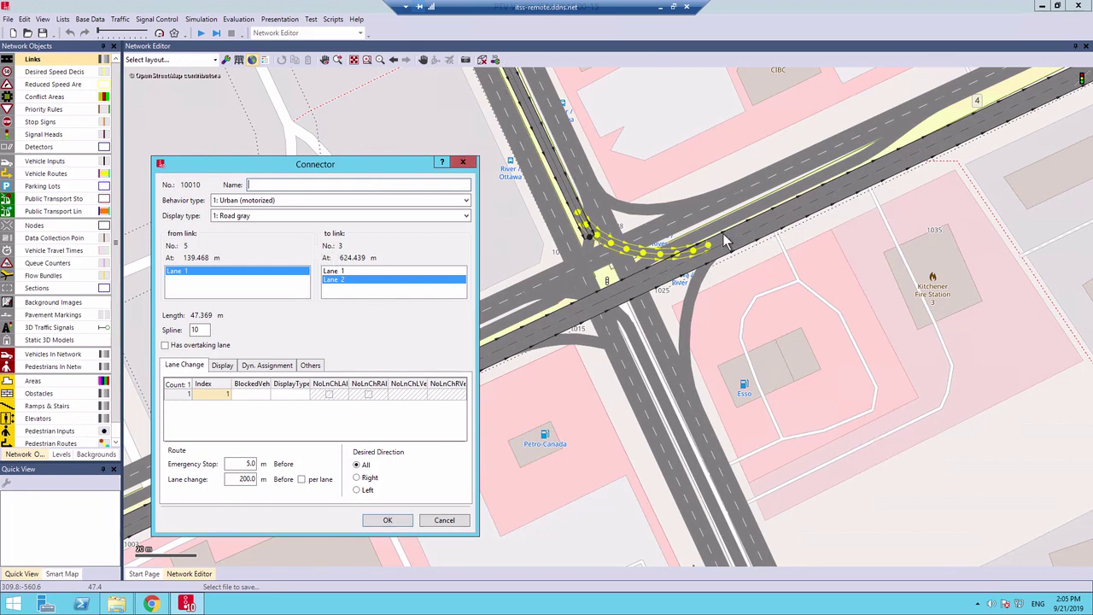
{"action": "left_click", "coordinate": [386, 520]}
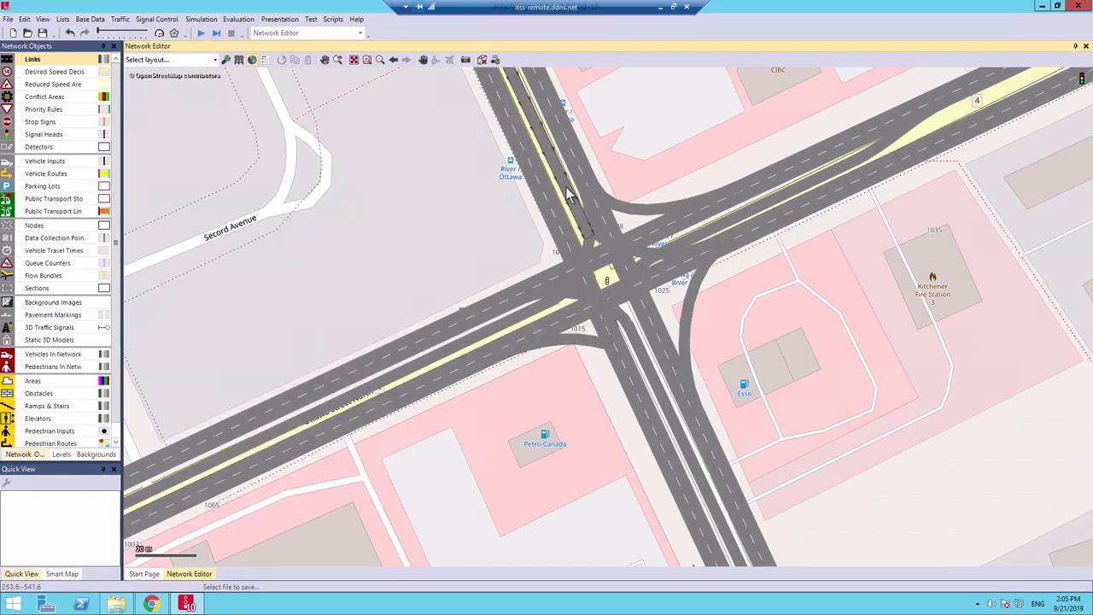
{"action": "left_click_drag", "start_coordinate": [596, 242], "coordinate": [580, 218]}
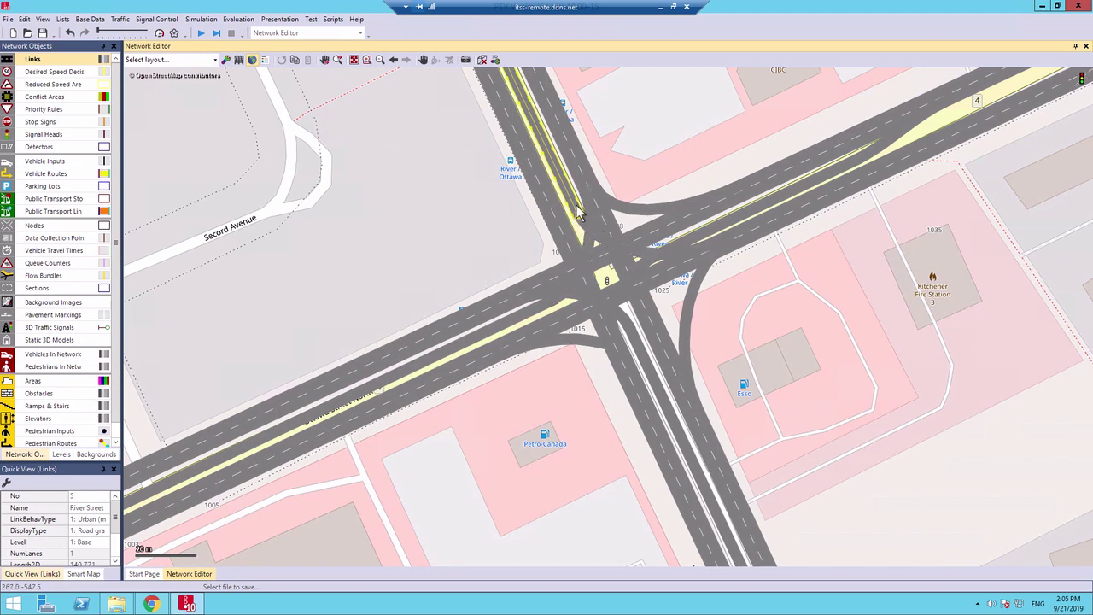
Draw a connector from north–south link 1 onto westbound link 4
{"action": "left_click", "coordinate": [650, 169]}
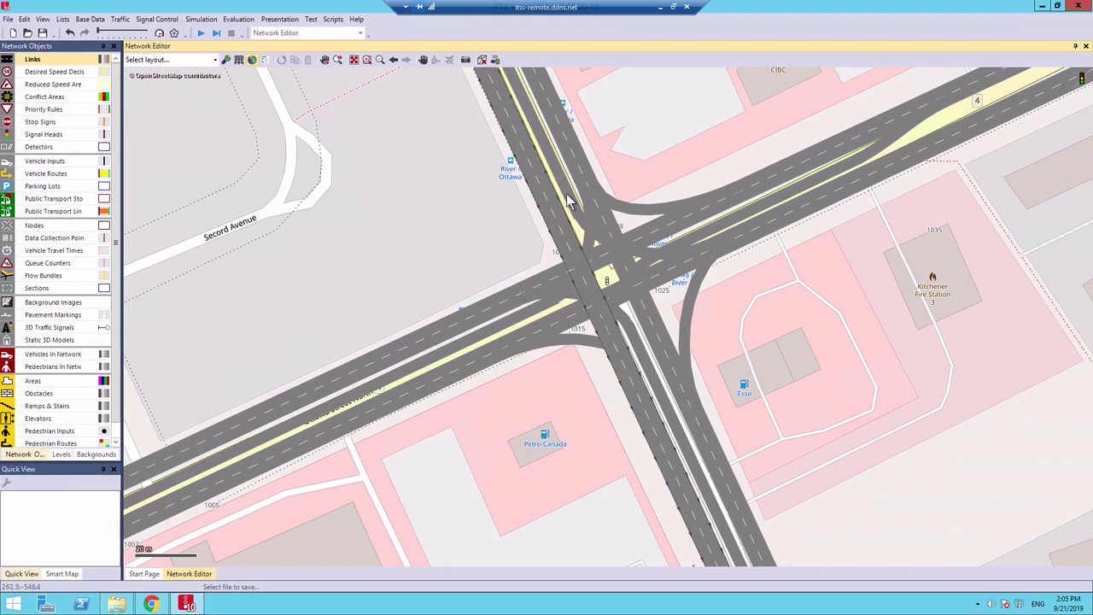
{"action": "left_click", "coordinate": [576, 215]}
{"action": "left_click", "coordinate": [653, 141]}
{"action": "left_click_drag", "start_coordinate": [547, 205], "coordinate": [495, 304]}
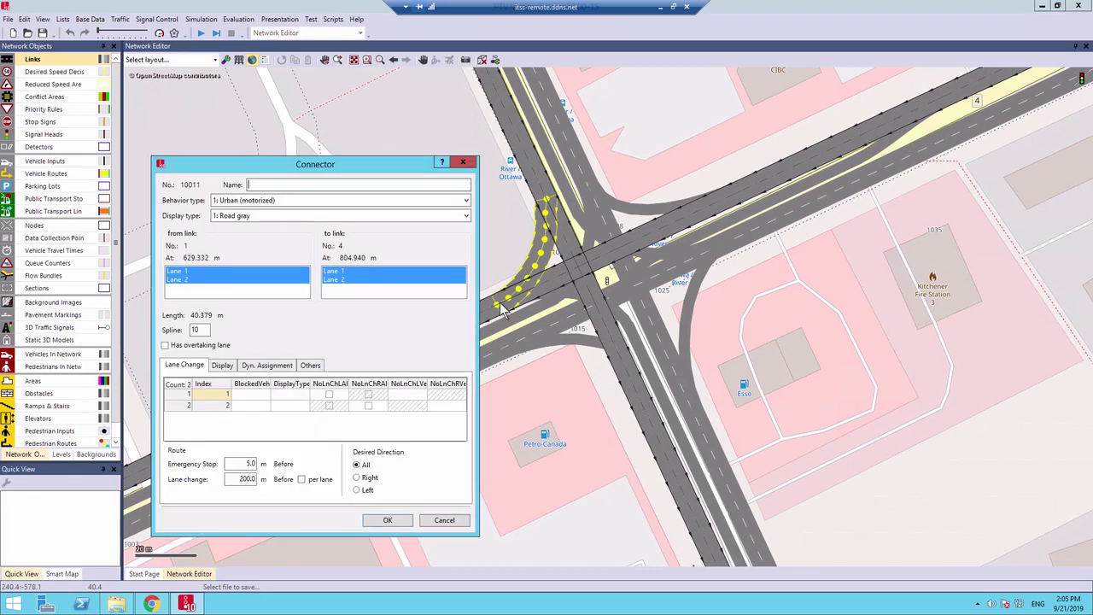
Limit the connector to join Lane 1 of link 1 to Lane 1 of link 4
{"action": "left_click_drag", "start_coordinate": [372, 164], "coordinate": [844, 120]}
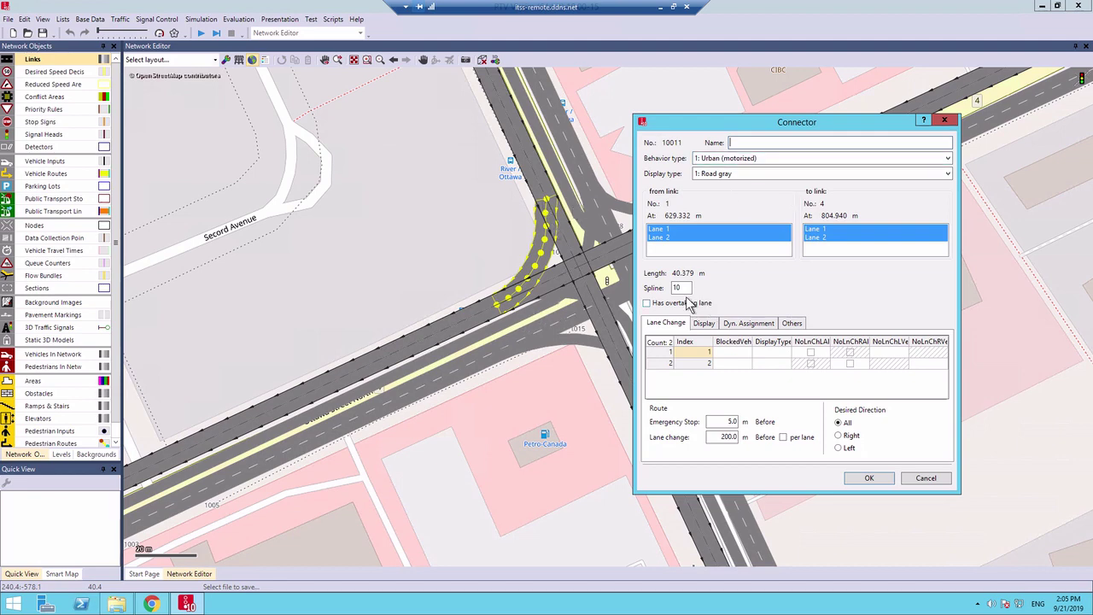
{"action": "left_click", "coordinate": [680, 238]}
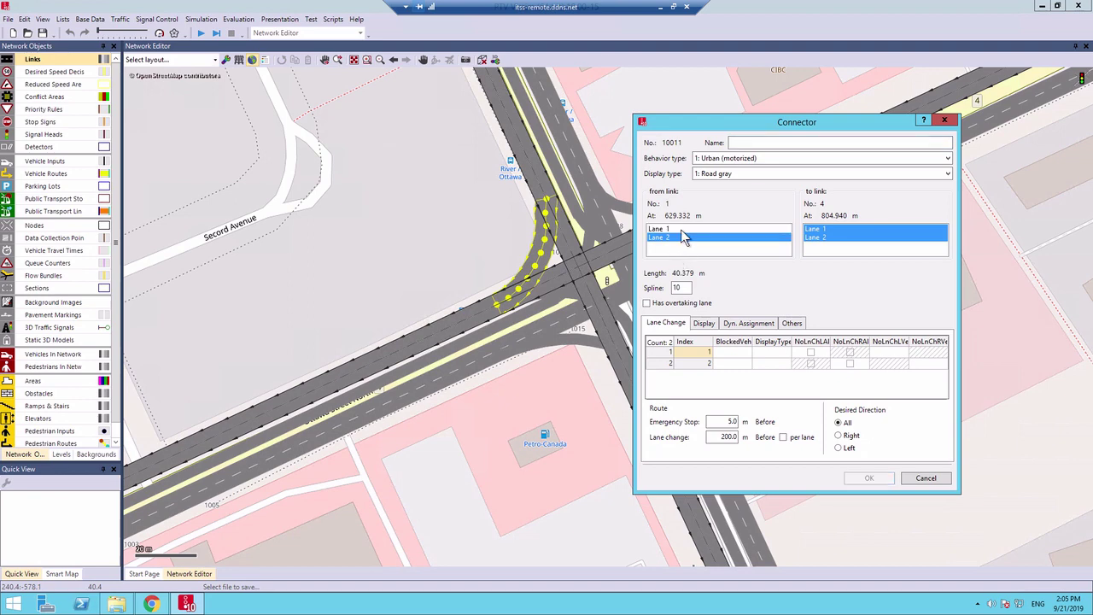
{"action": "left_click", "coordinate": [682, 229]}
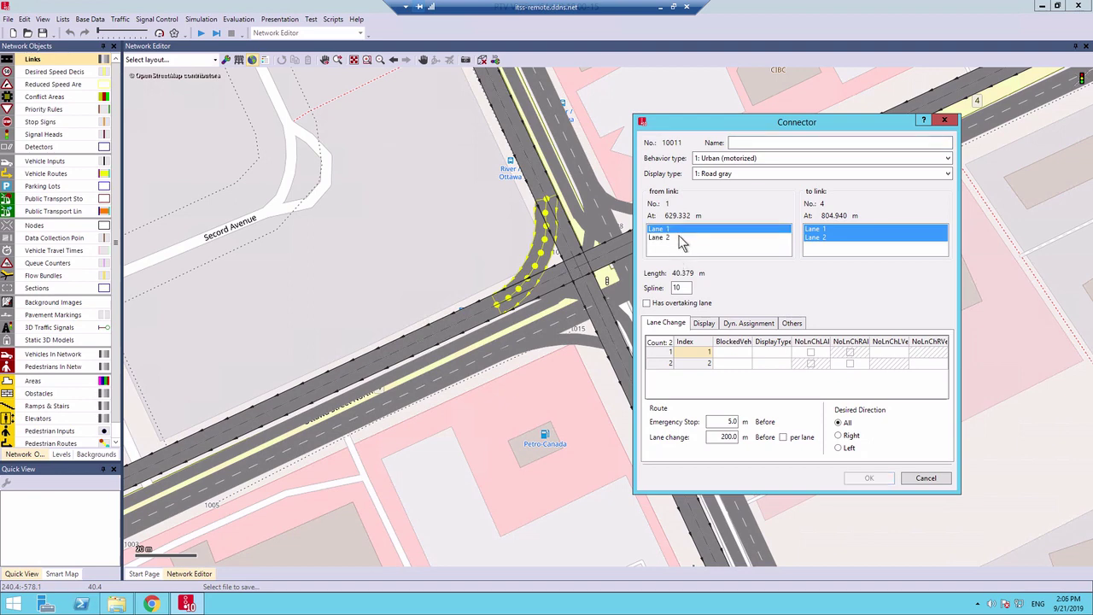
{"action": "left_click", "coordinate": [826, 230]}
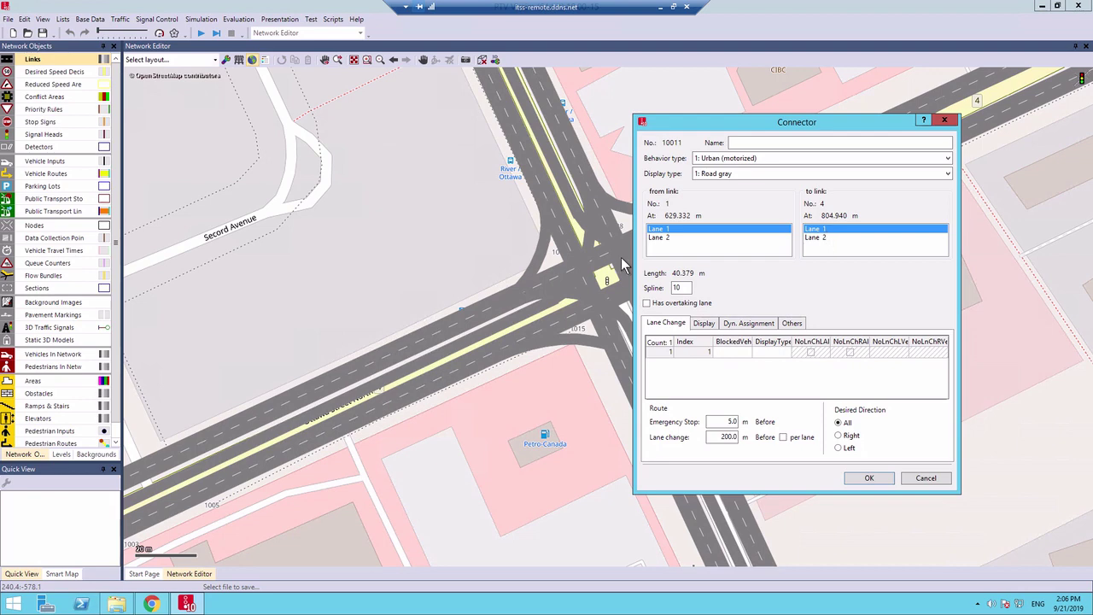
{"action": "left_click", "coordinate": [710, 238]}
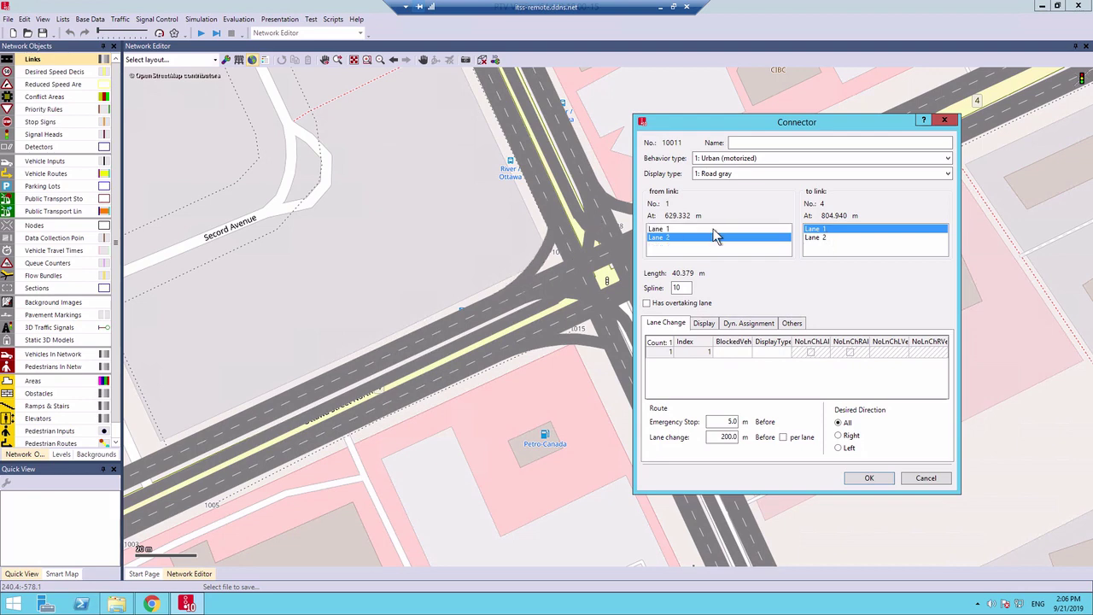
{"action": "left_click", "coordinate": [731, 230]}
{"action": "left_click", "coordinate": [835, 238]}
{"action": "left_click", "coordinate": [830, 231]}
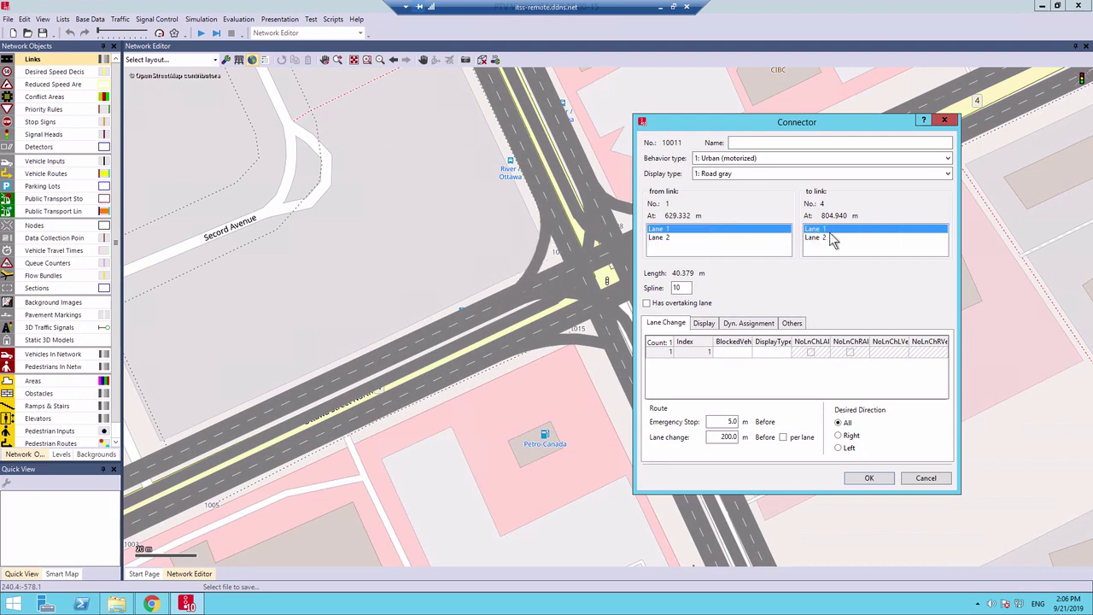
{"action": "left_click", "coordinate": [833, 238]}
{"action": "left_click", "coordinate": [839, 231]}
Confirm the single-lane connector 10011 and select it for inspection
{"action": "left_click", "coordinate": [865, 480]}
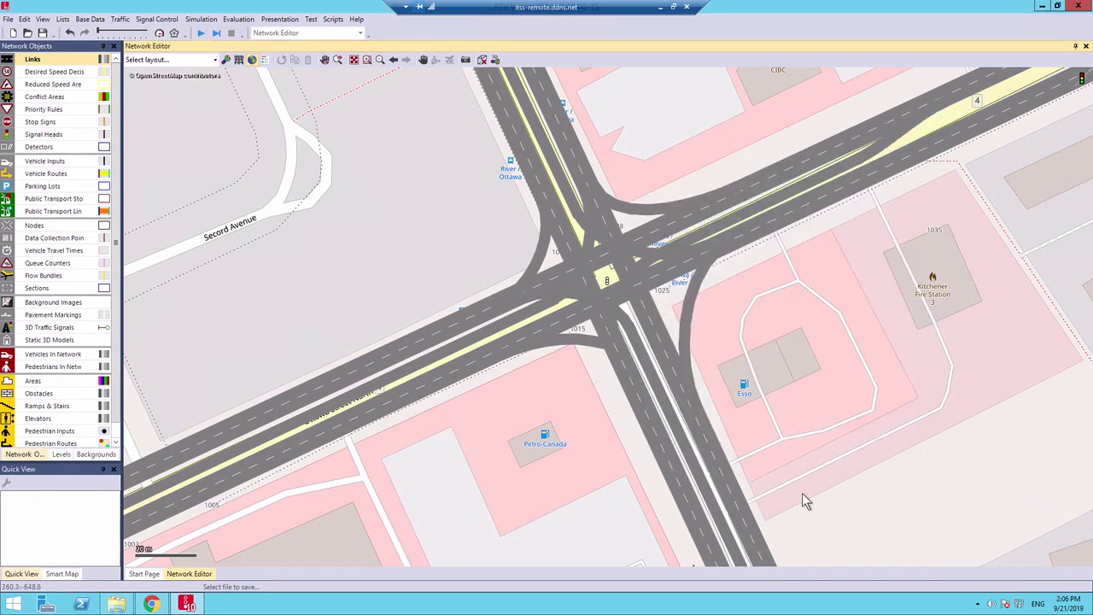
{"action": "left_click", "coordinate": [515, 299]}
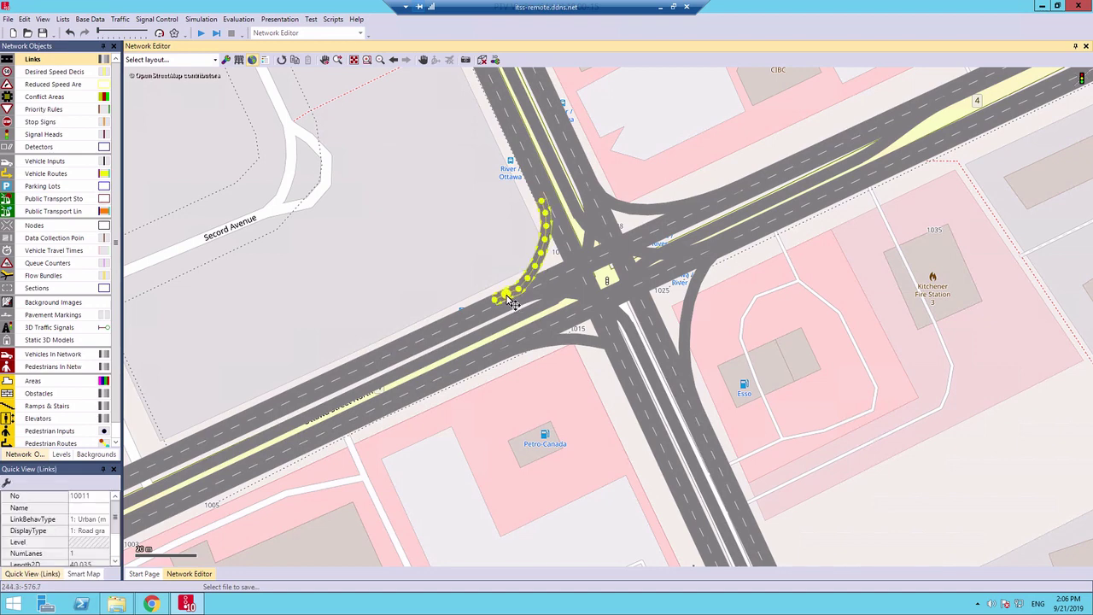
{"action": "left_click_drag", "start_coordinate": [509, 301], "coordinate": [587, 260]}
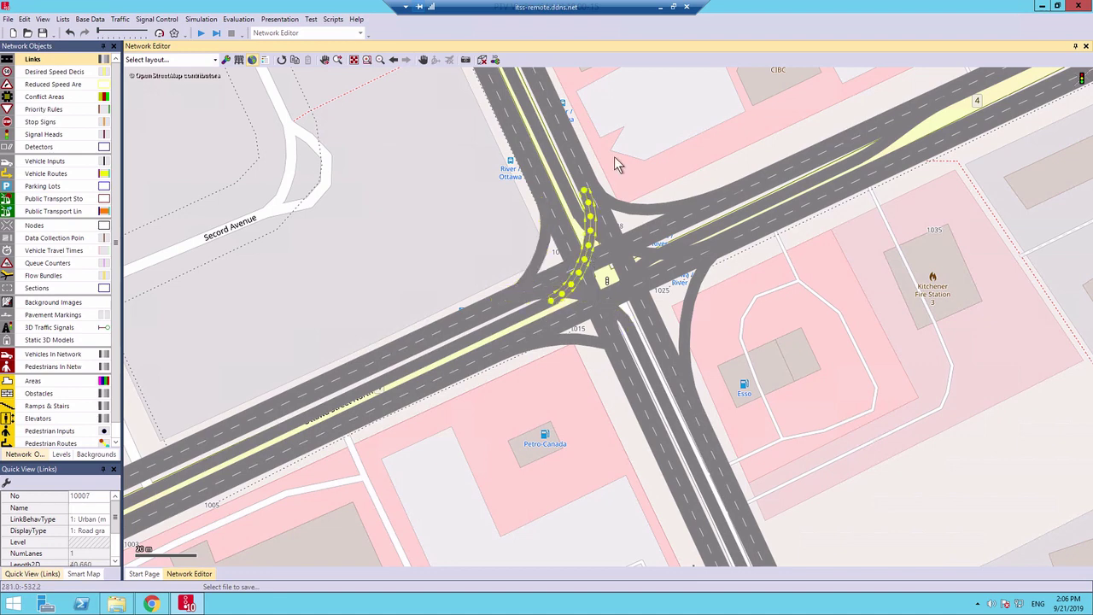
Inspect the right-turn, left-turn 10008 and straight 10006 connectors around the junction
{"action": "left_click", "coordinate": [574, 167]}
{"action": "left_click", "coordinate": [586, 205]}
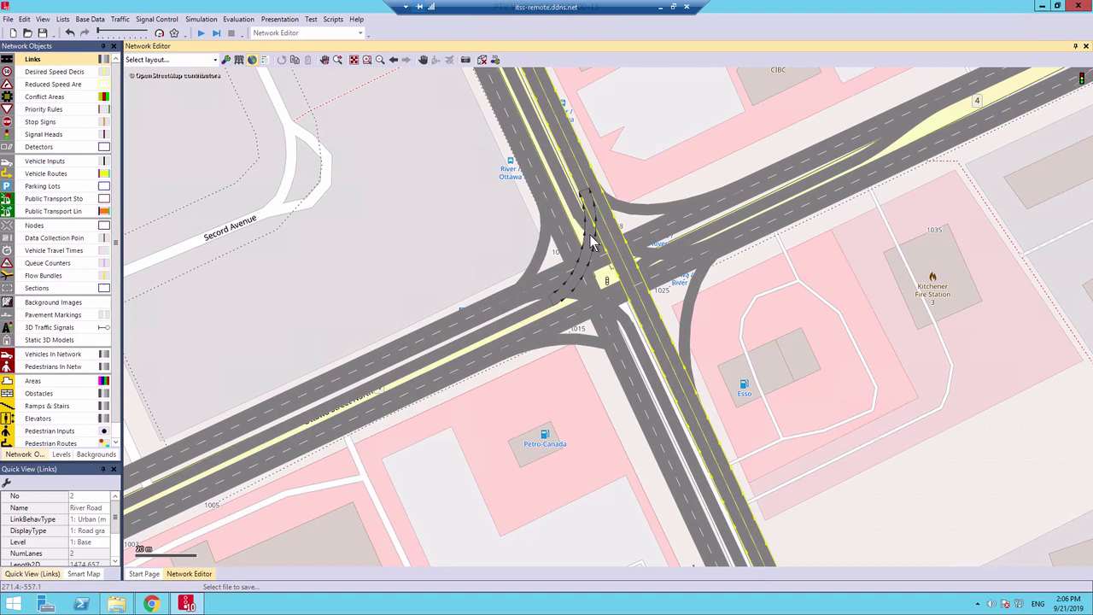
{"action": "left_click", "coordinate": [595, 243]}
{"action": "left_click", "coordinate": [601, 309]}
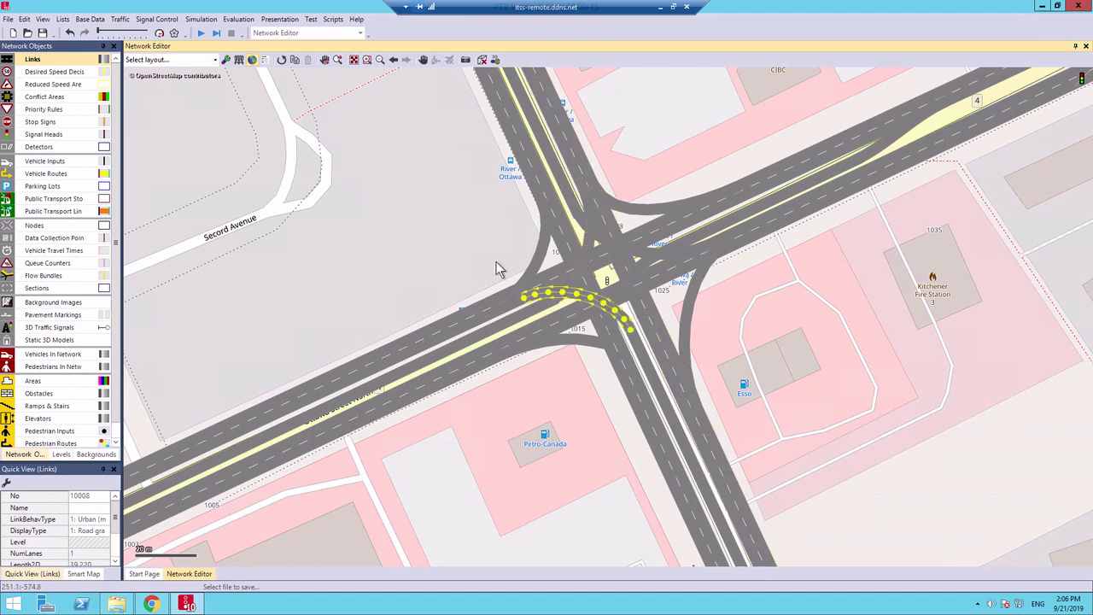
{"action": "left_click", "coordinate": [545, 265]}
{"action": "left_click", "coordinate": [579, 343]}
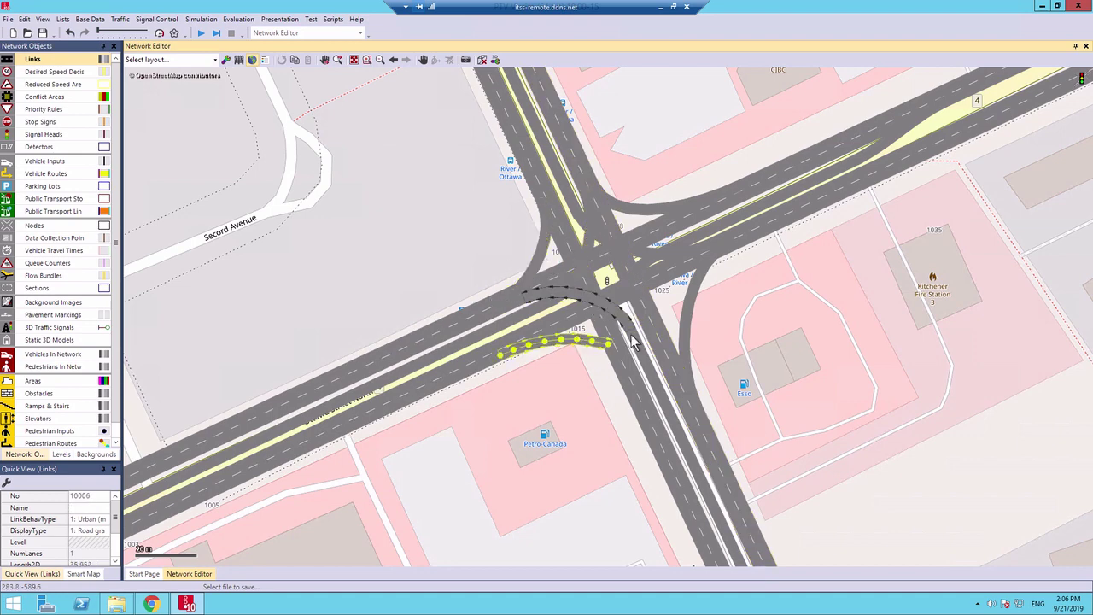
{"action": "left_click_drag", "start_coordinate": [630, 337], "coordinate": [658, 252]}
Inspect curved connector 10010 and its neighbours down to connector 10004
{"action": "left_click", "coordinate": [688, 247]}
{"action": "left_click", "coordinate": [696, 252]}
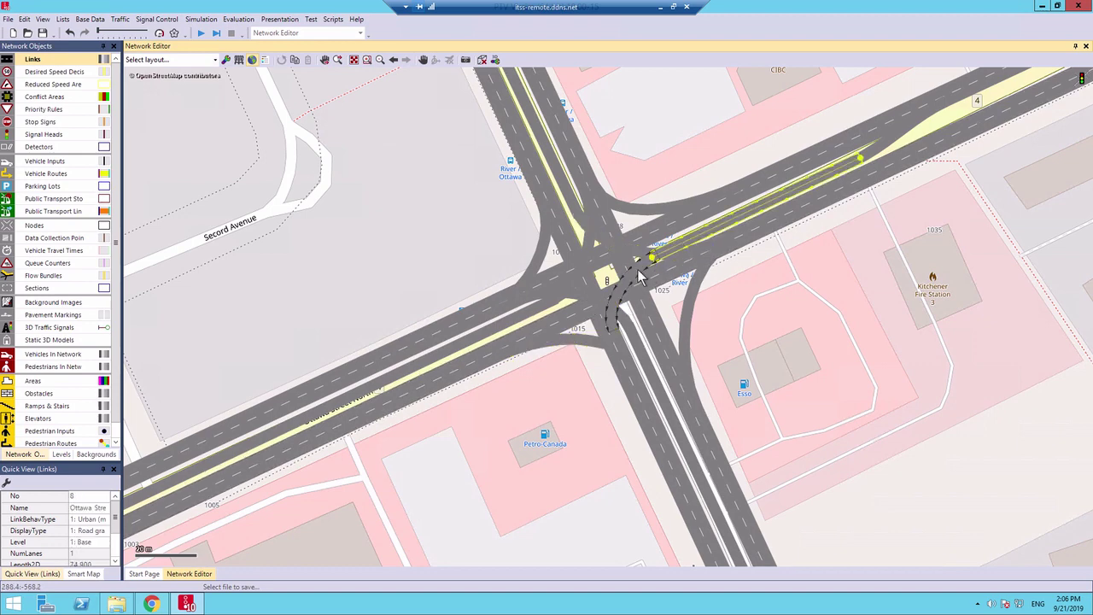
{"action": "left_click", "coordinate": [707, 258]}
{"action": "left_click", "coordinate": [718, 263]}
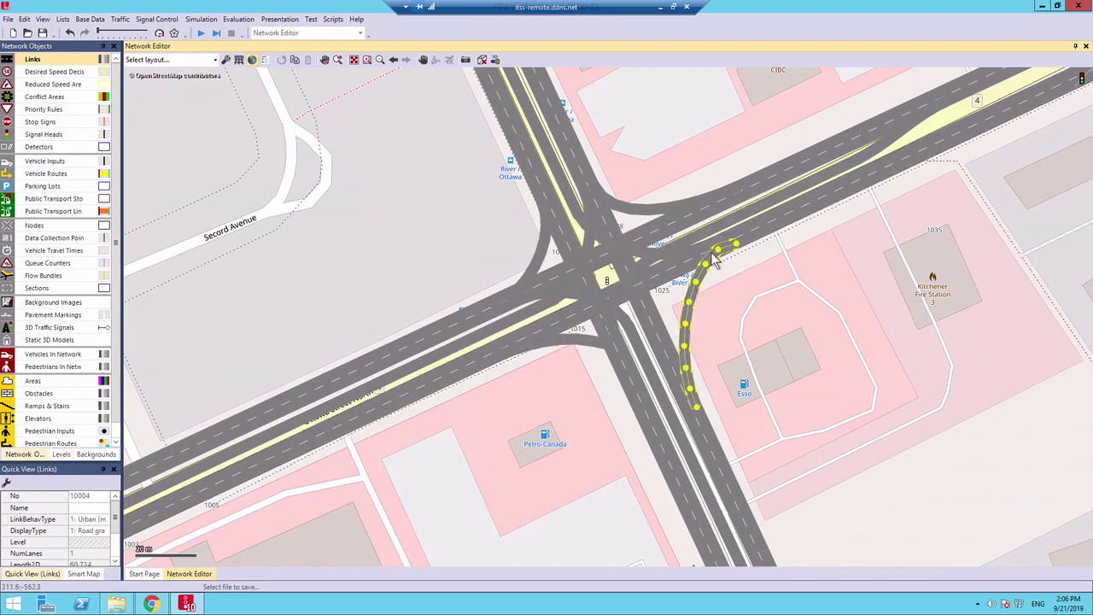
{"action": "left_click", "coordinate": [722, 312]}
{"action": "scroll", "coordinate": [640, 341], "scroll_direction": "down", "scroll_amount": 1}
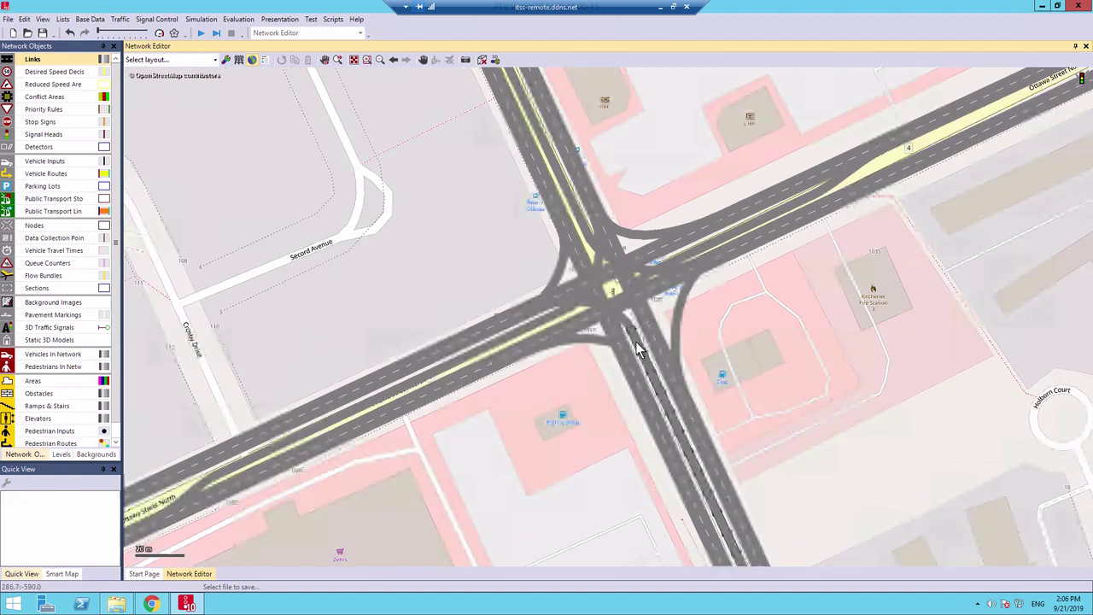
{"action": "scroll", "coordinate": [886, 378], "scroll_direction": "down", "scroll_amount": 1}
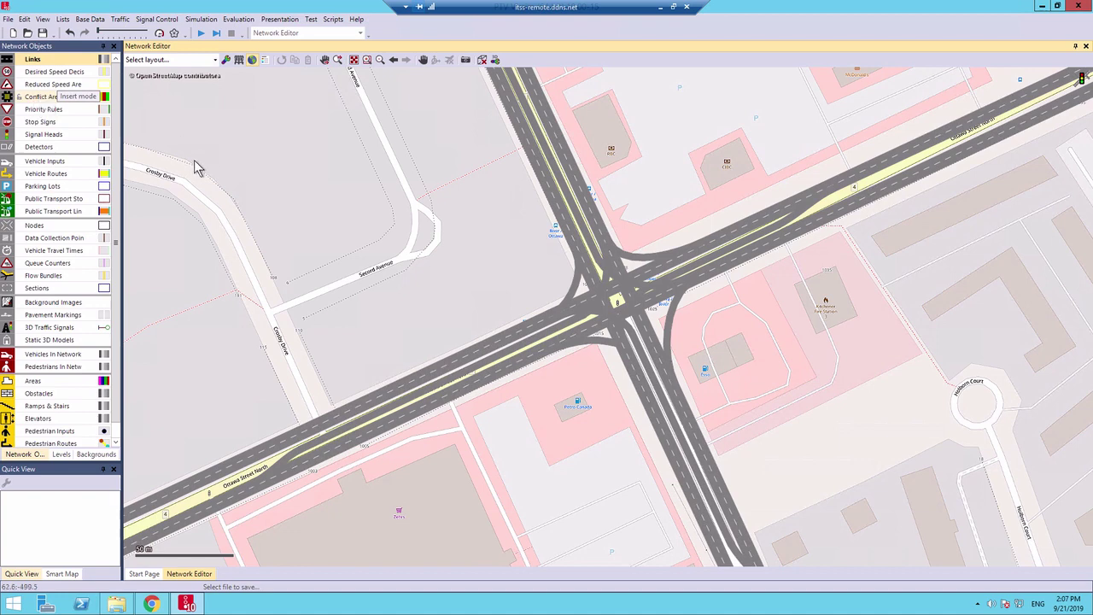
Show Conflict Areas from Network Objects so yellow patches appear at the junction
{"action": "left_click", "coordinate": [60, 99]}
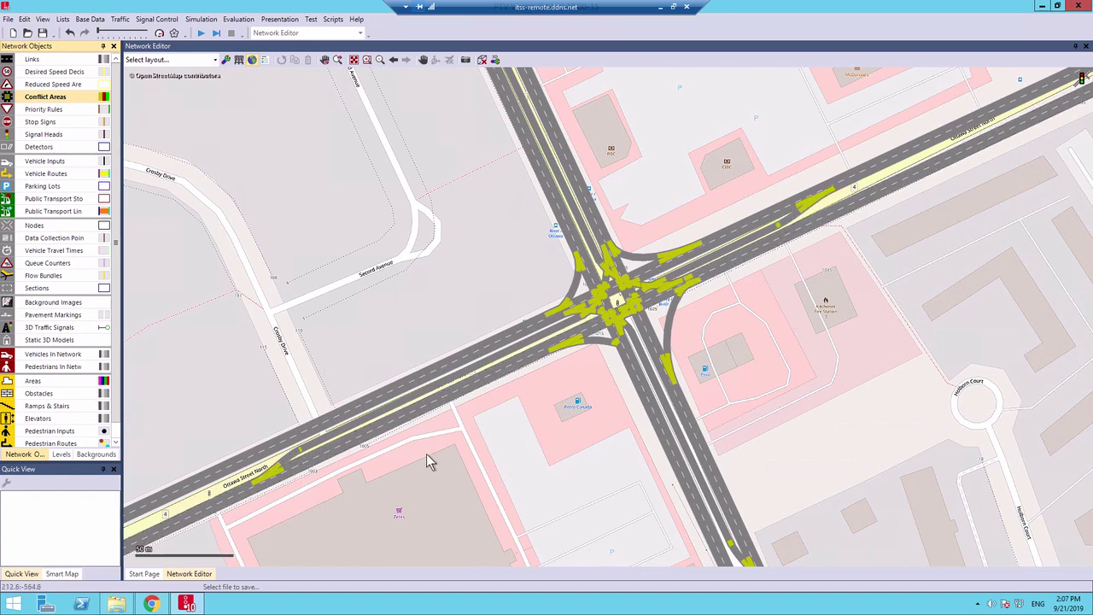
{"action": "left_click", "coordinate": [581, 195]}
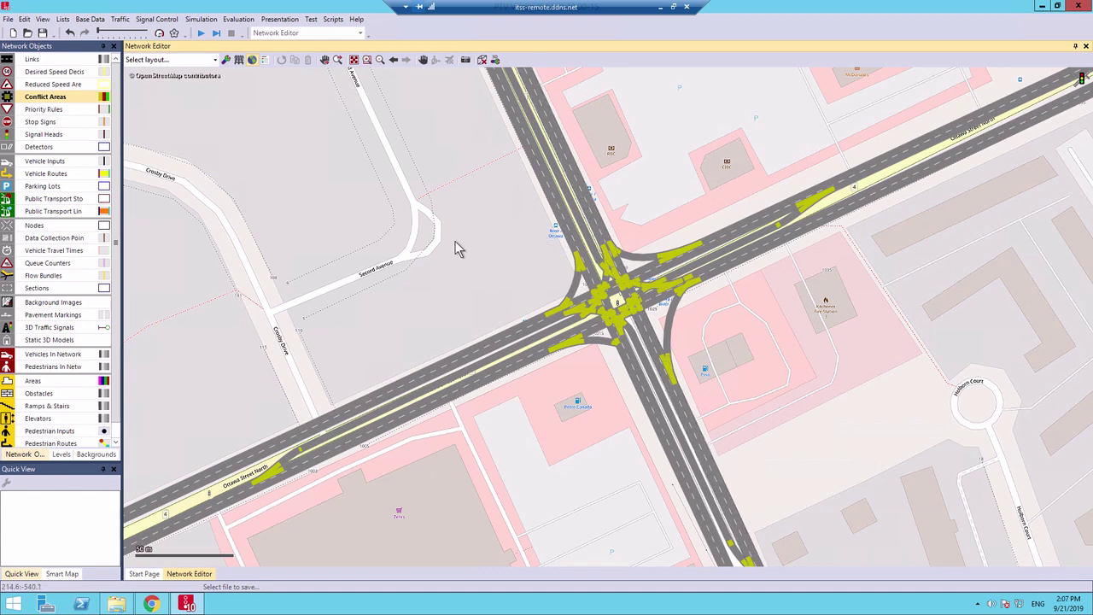
{"action": "scroll", "coordinate": [458, 249], "scroll_direction": "down", "scroll_amount": 1}
{"action": "scroll", "coordinate": [468, 256], "scroll_direction": "down", "scroll_amount": 1}
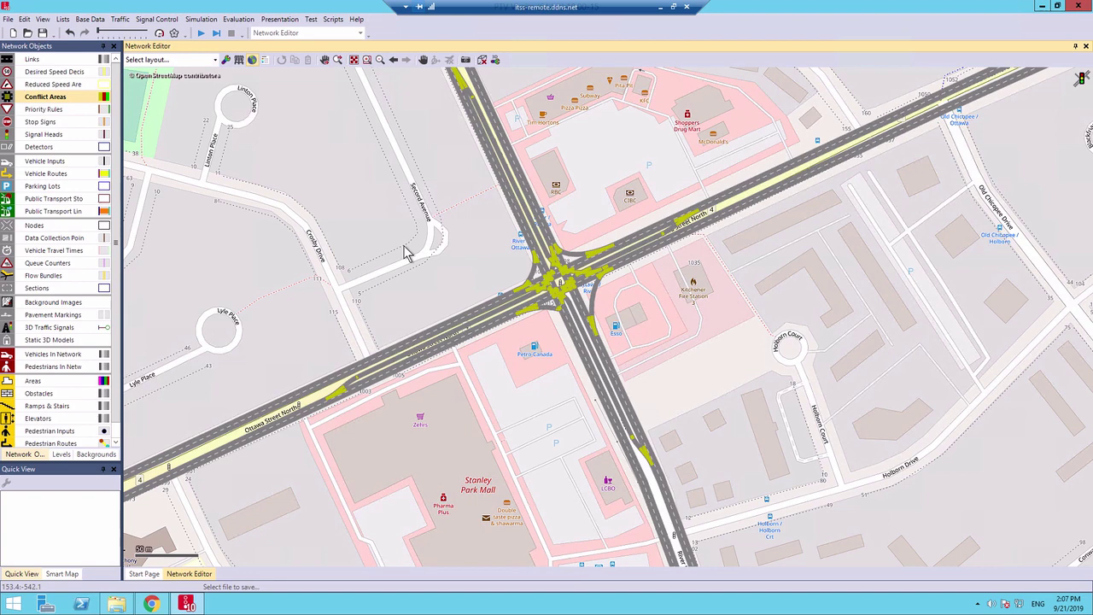
Open the Conflict Areas list via Show List and scroll its 38 passive entries
{"action": "right_click", "coordinate": [38, 99]}
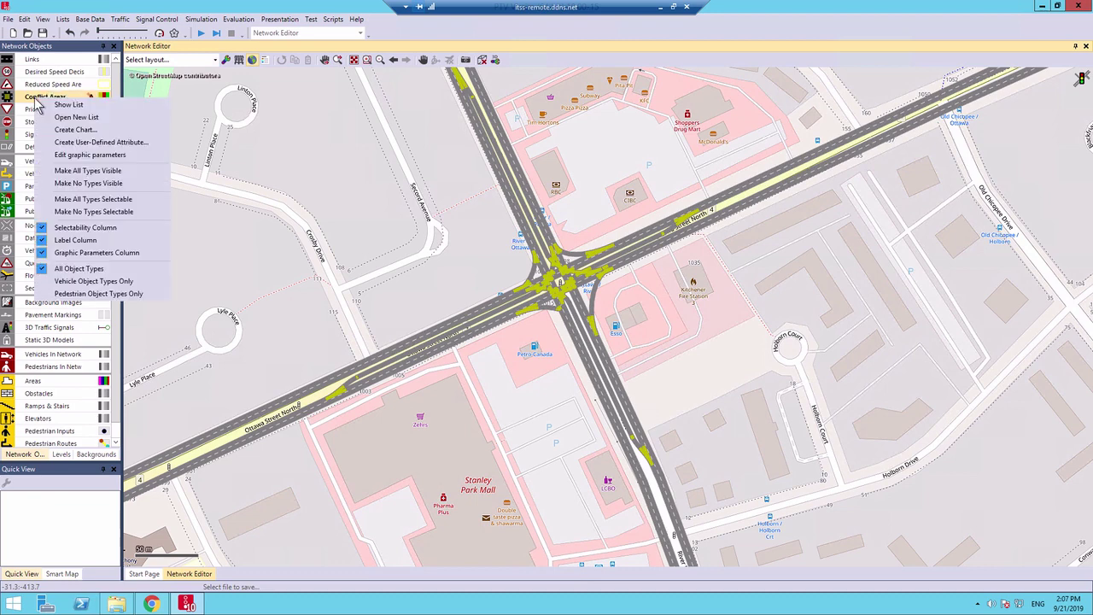
{"action": "left_click", "coordinate": [53, 111]}
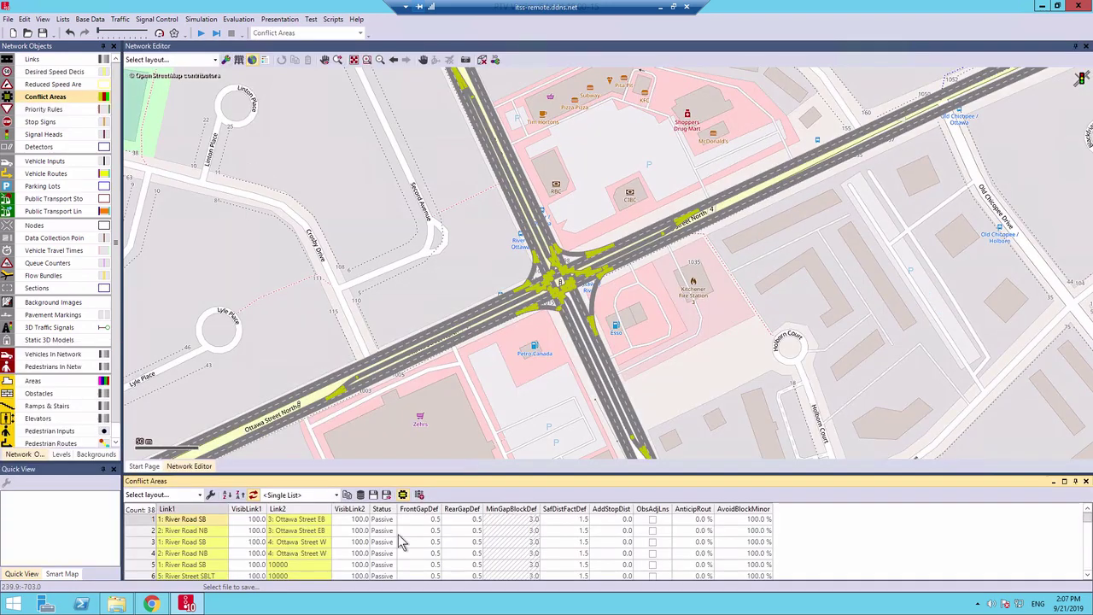
{"action": "scroll", "coordinate": [272, 542], "scroll_direction": "down", "scroll_amount": 4}
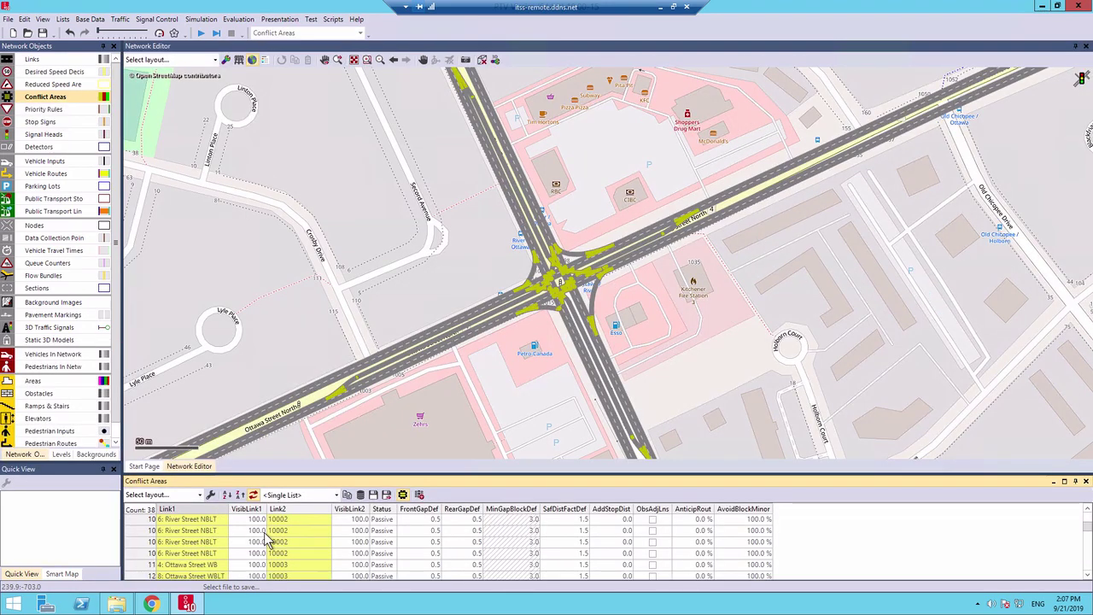
{"action": "scroll", "coordinate": [262, 542], "scroll_direction": "up", "scroll_amount": 3}
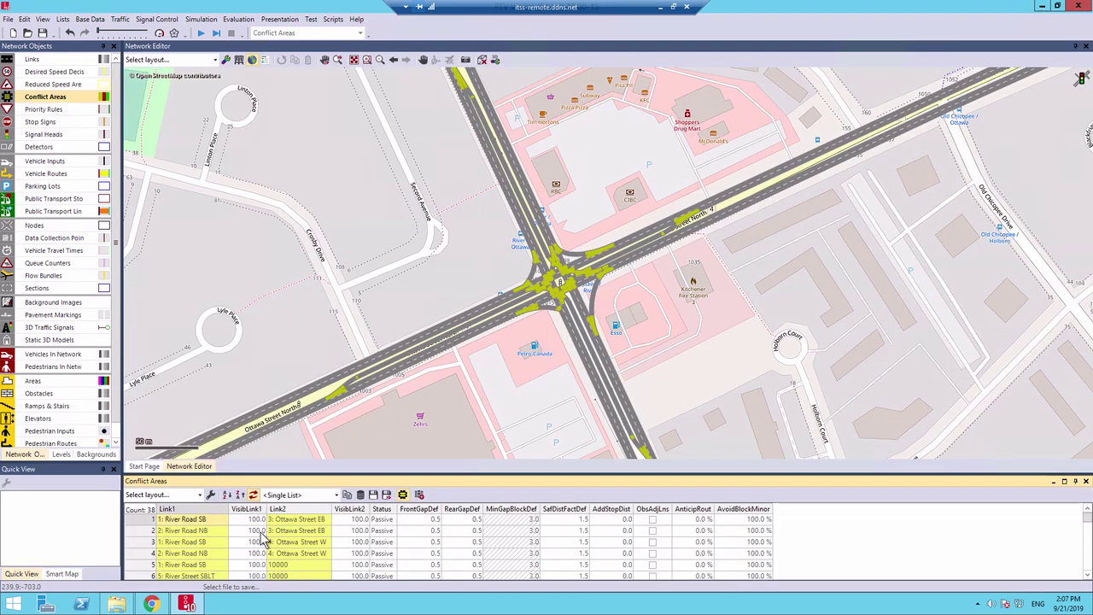
{"action": "scroll", "coordinate": [256, 539], "scroll_direction": "down", "scroll_amount": 5}
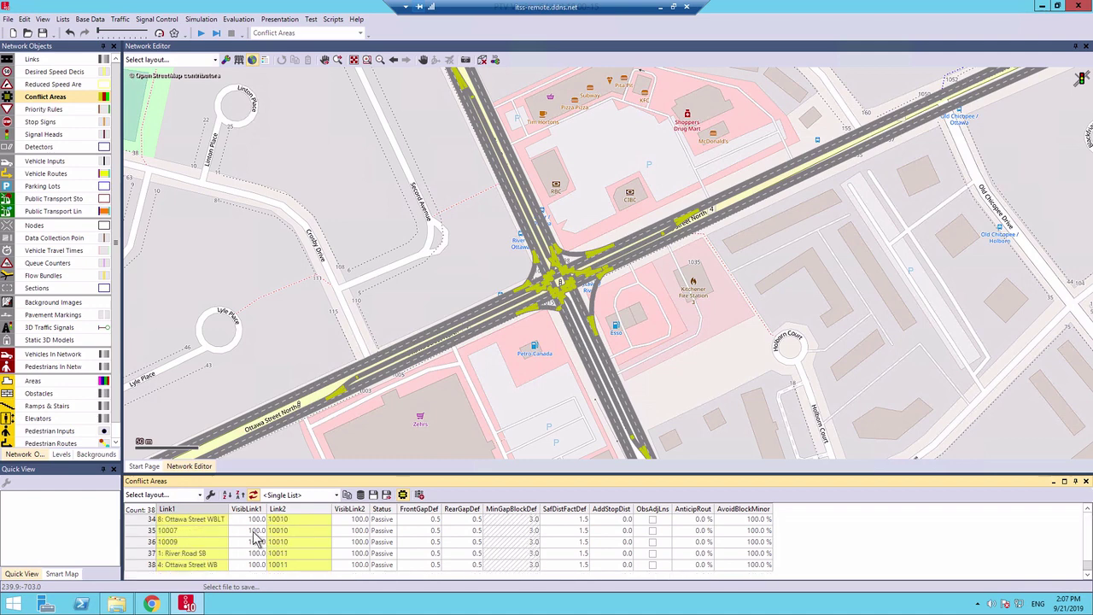
{"action": "scroll", "coordinate": [282, 540], "scroll_direction": "up", "scroll_amount": 2}
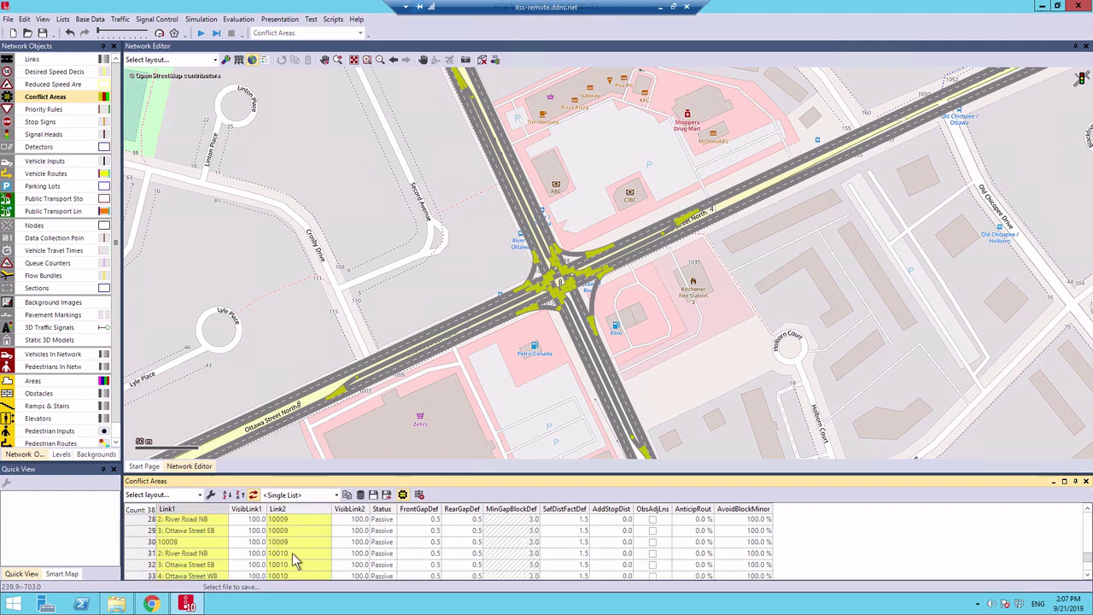
{"action": "scroll", "coordinate": [286, 564], "scroll_direction": "up", "scroll_amount": 5}
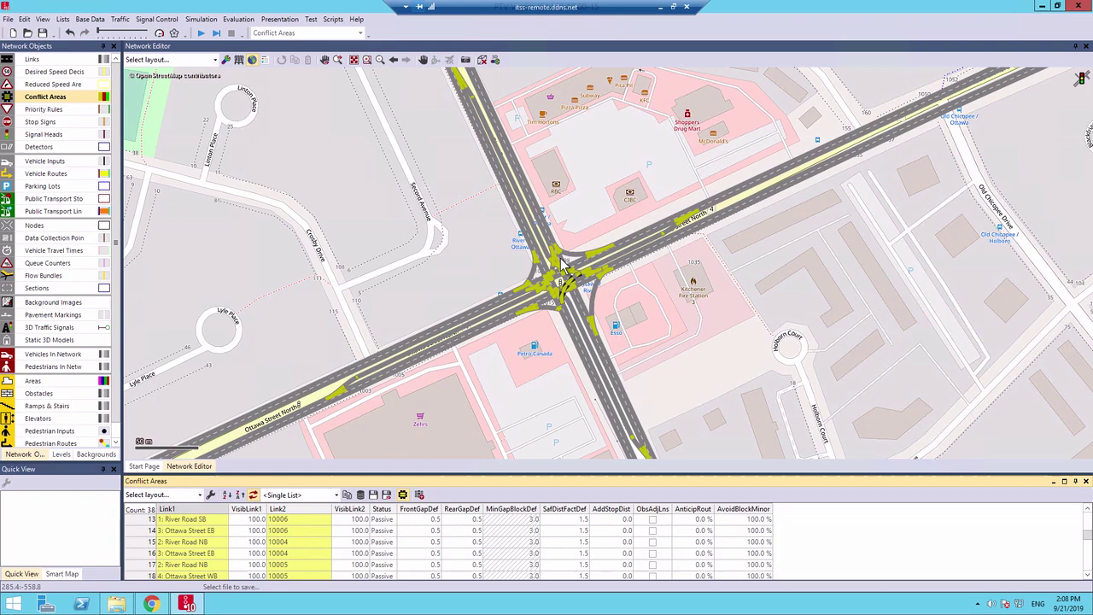
Give Ottawa Street through traffic priority at the eastern turn-lane conflict area
{"action": "scroll", "coordinate": [595, 266], "scroll_direction": "up", "scroll_amount": 2}
{"action": "scroll", "coordinate": [595, 266], "scroll_direction": "up", "scroll_amount": 2}
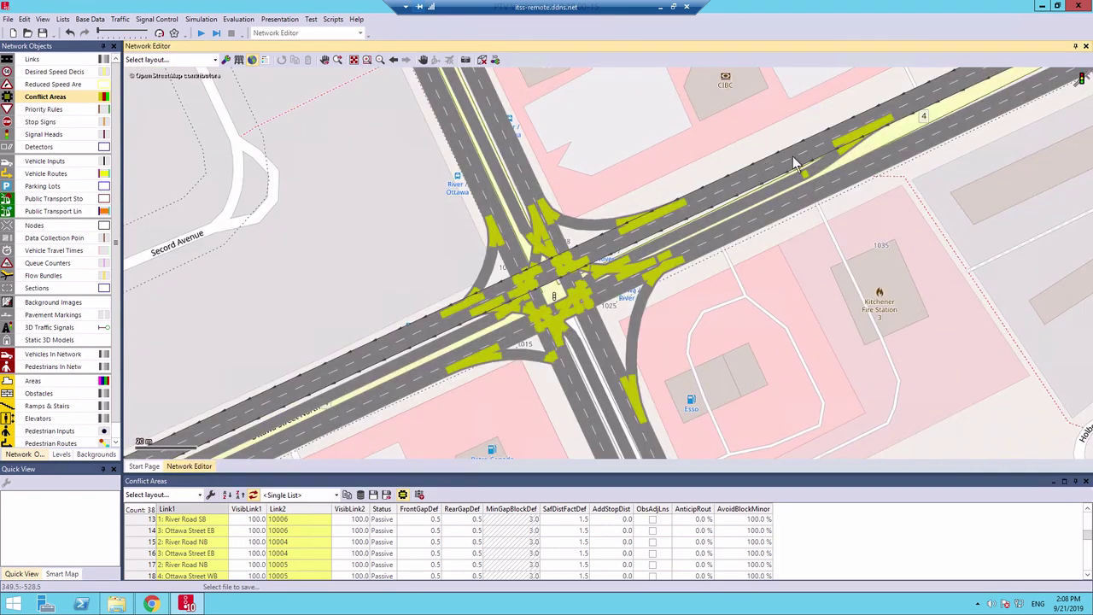
{"action": "left_click_drag", "start_coordinate": [920, 265], "coordinate": [663, 416]}
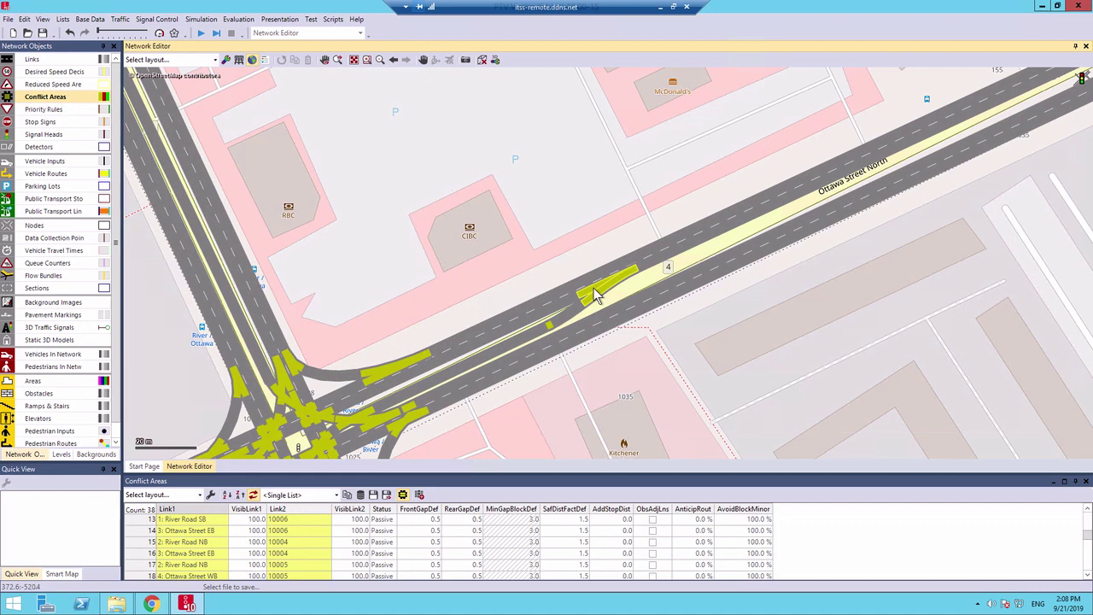
{"action": "left_click", "coordinate": [595, 295]}
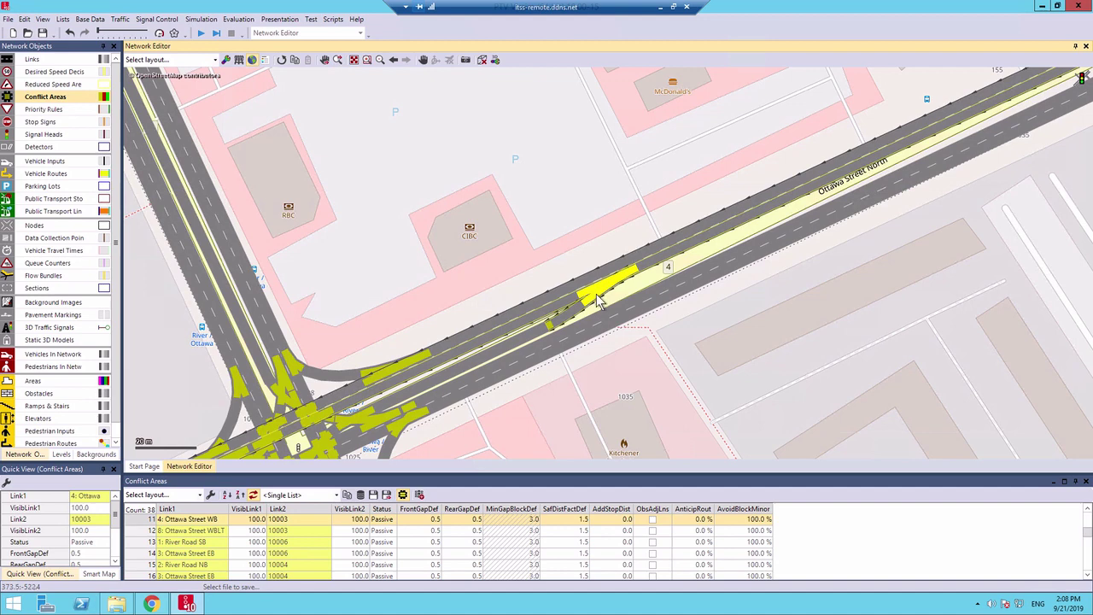
{"action": "left_click", "coordinate": [597, 299]}
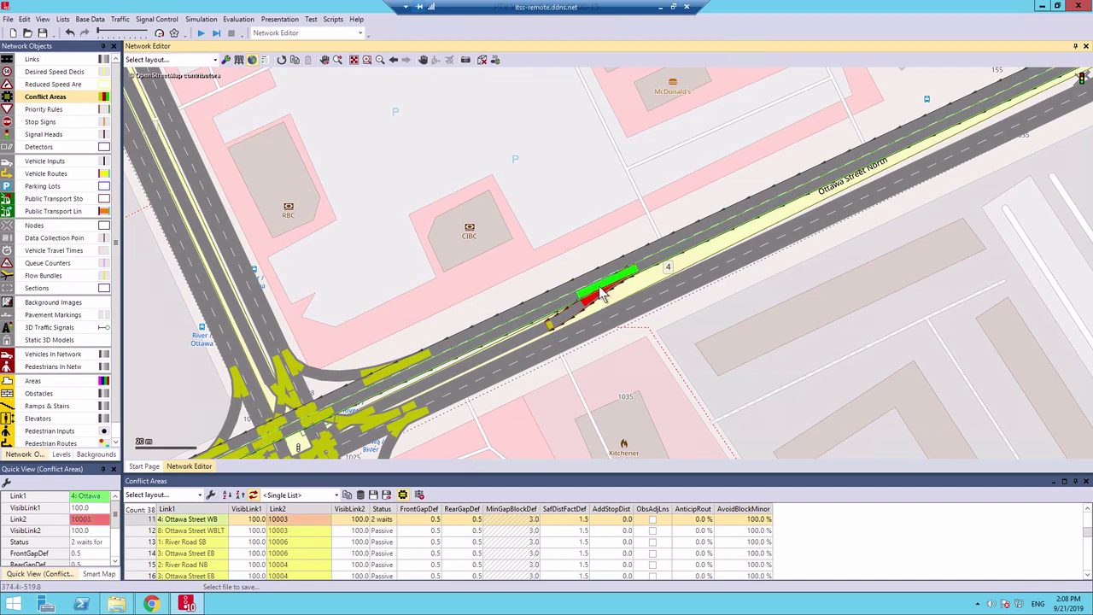
{"action": "left_click", "coordinate": [604, 295]}
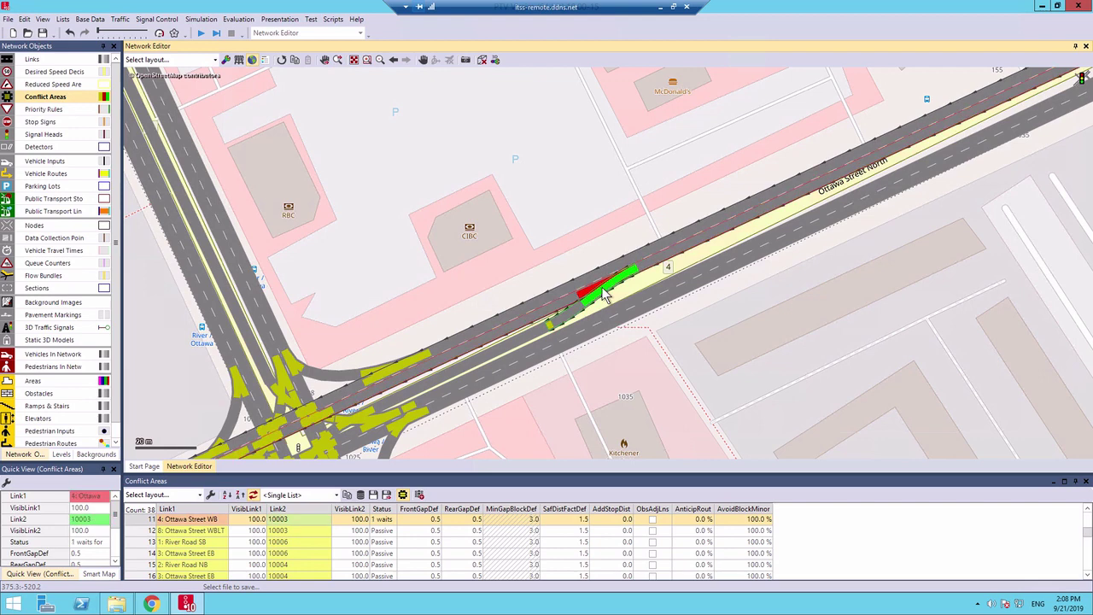
{"action": "left_click", "coordinate": [603, 295]}
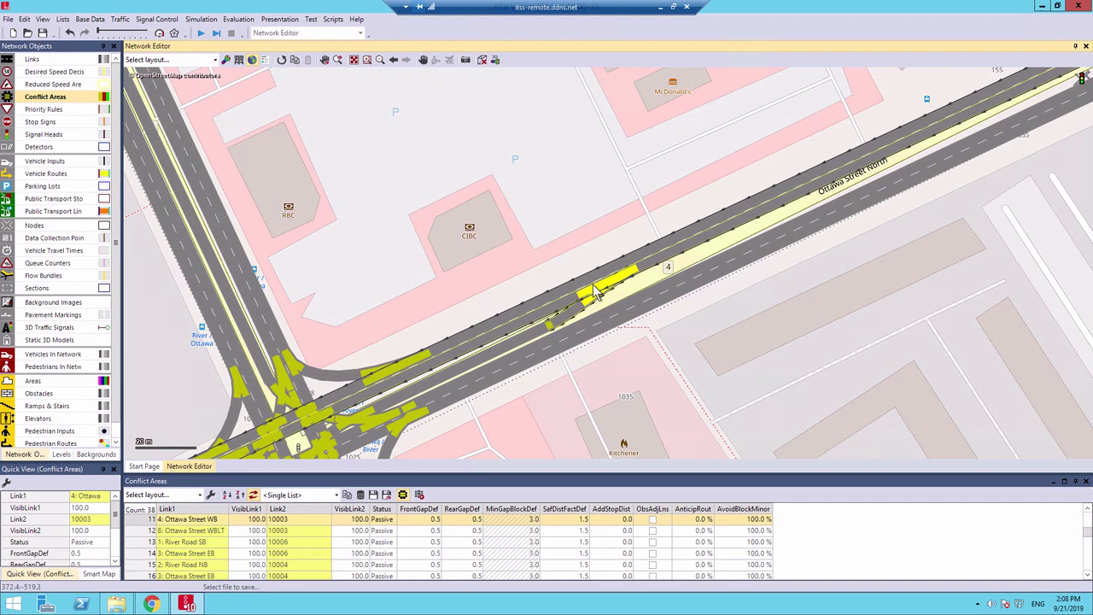
{"action": "left_click", "coordinate": [598, 293]}
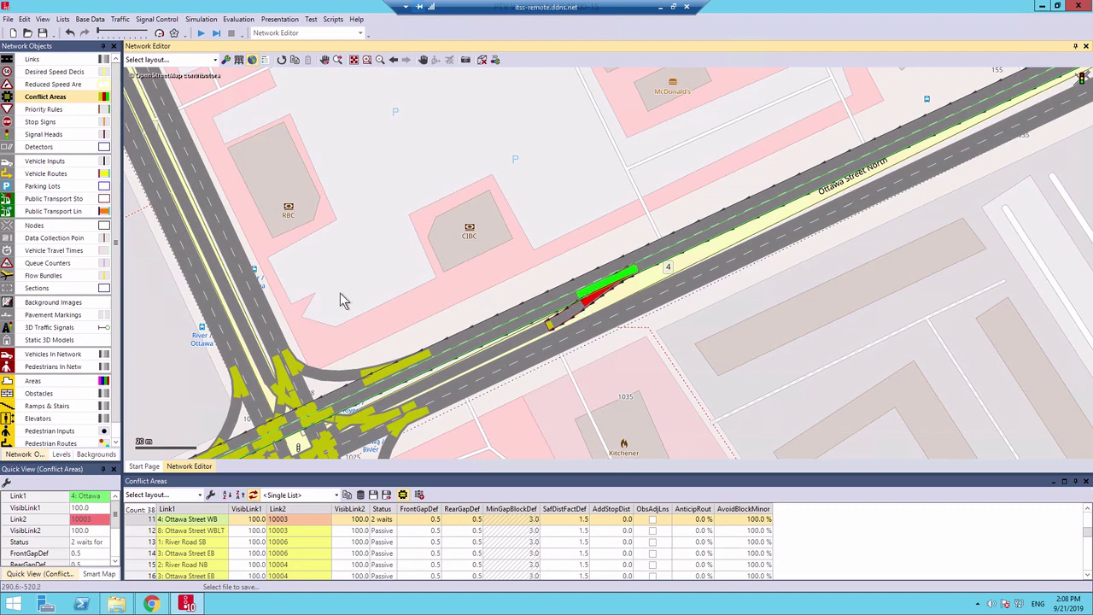
Give River Road southbound through traffic priority at its northern turn-lane conflict area
{"action": "scroll", "coordinate": [524, 349], "scroll_direction": "up", "scroll_amount": 2}
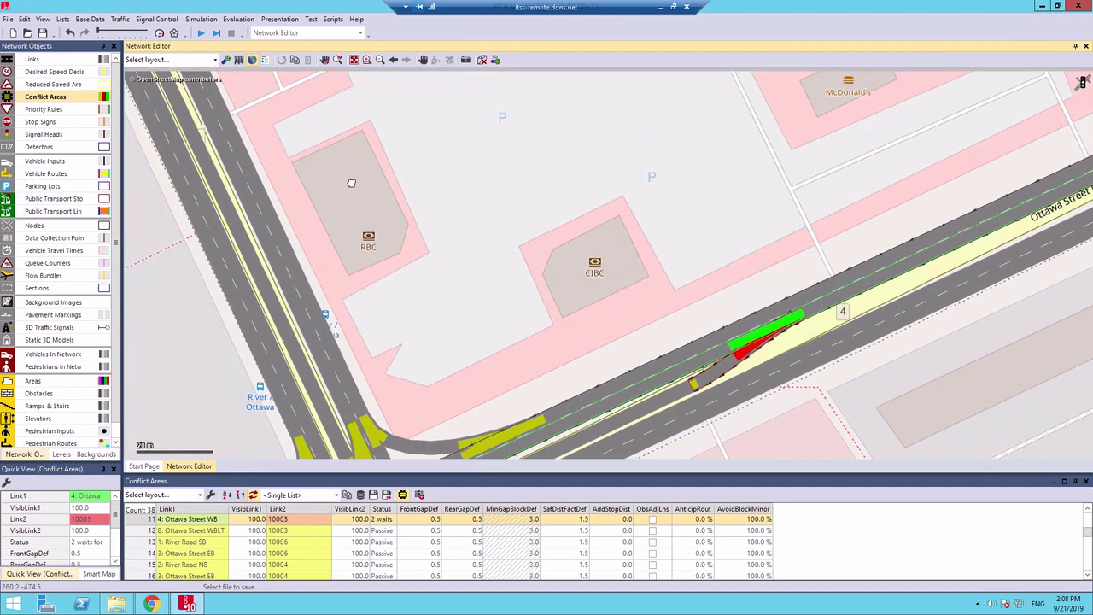
{"action": "left_click_drag", "start_coordinate": [525, 349], "coordinate": [670, 355]}
{"action": "left_click", "coordinate": [466, 137]}
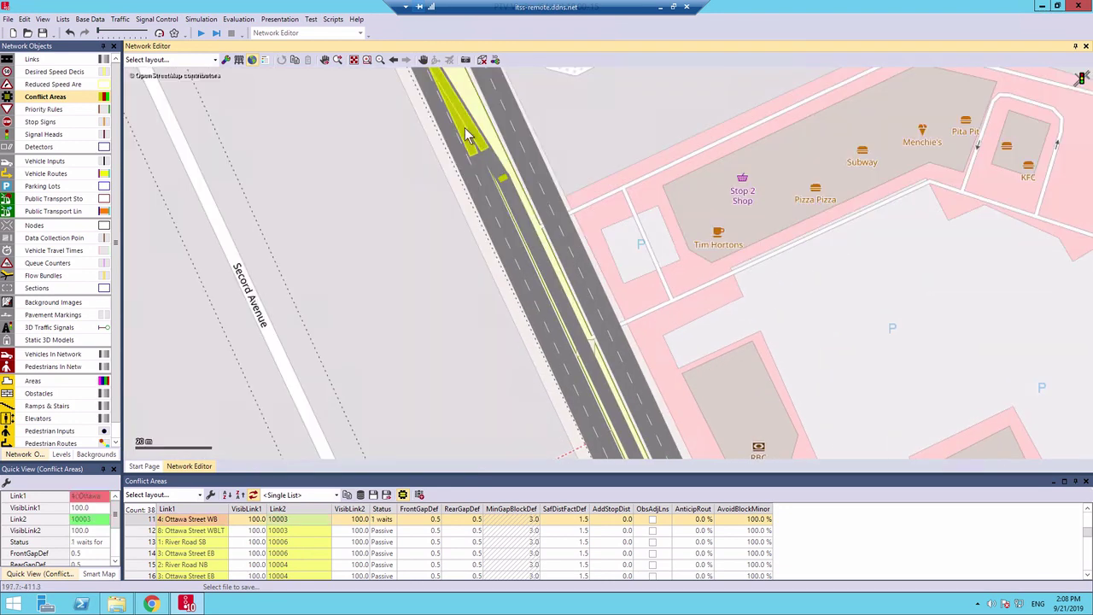
{"action": "left_click", "coordinate": [466, 136]}
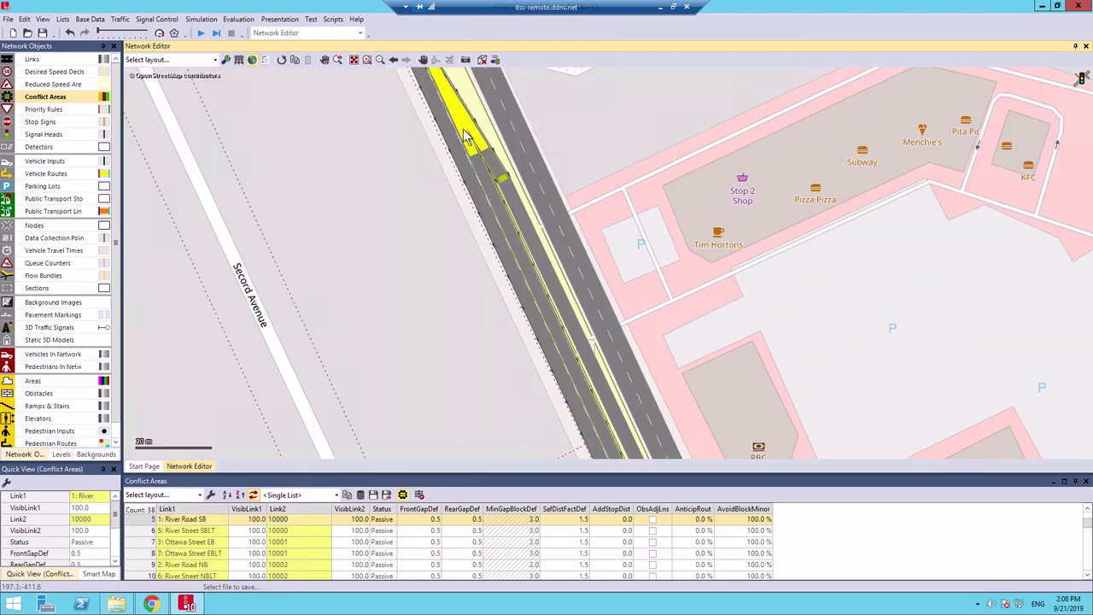
{"action": "left_click", "coordinate": [466, 137]}
Reset and restore through-traffic priority at the Ottawa Street westbound conflict area
{"action": "scroll", "coordinate": [809, 342], "scroll_direction": "down", "scroll_amount": 5}
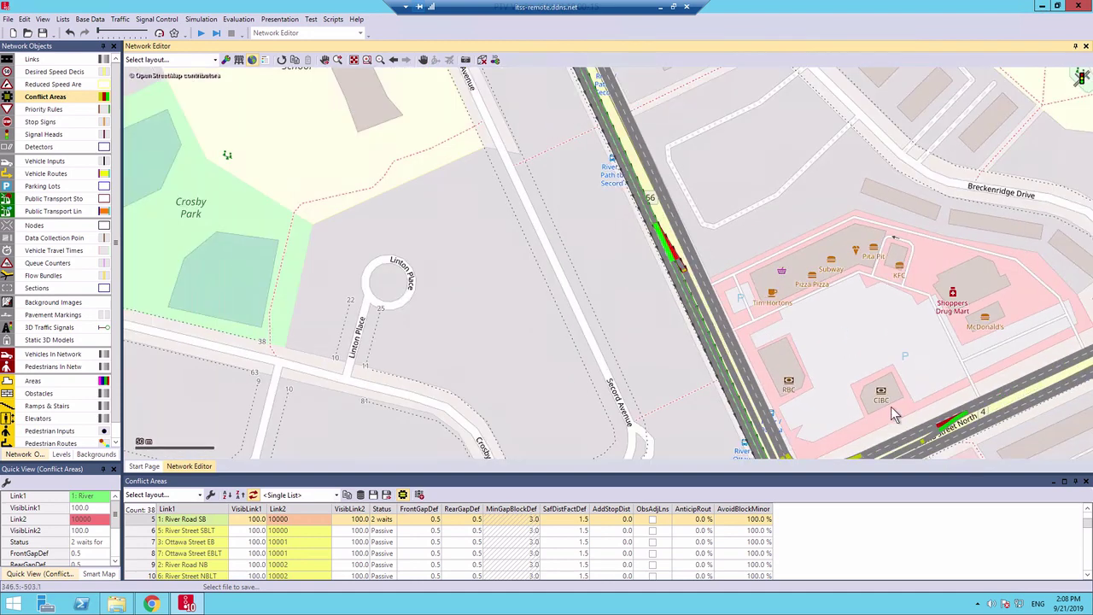
{"action": "left_click", "coordinate": [951, 426]}
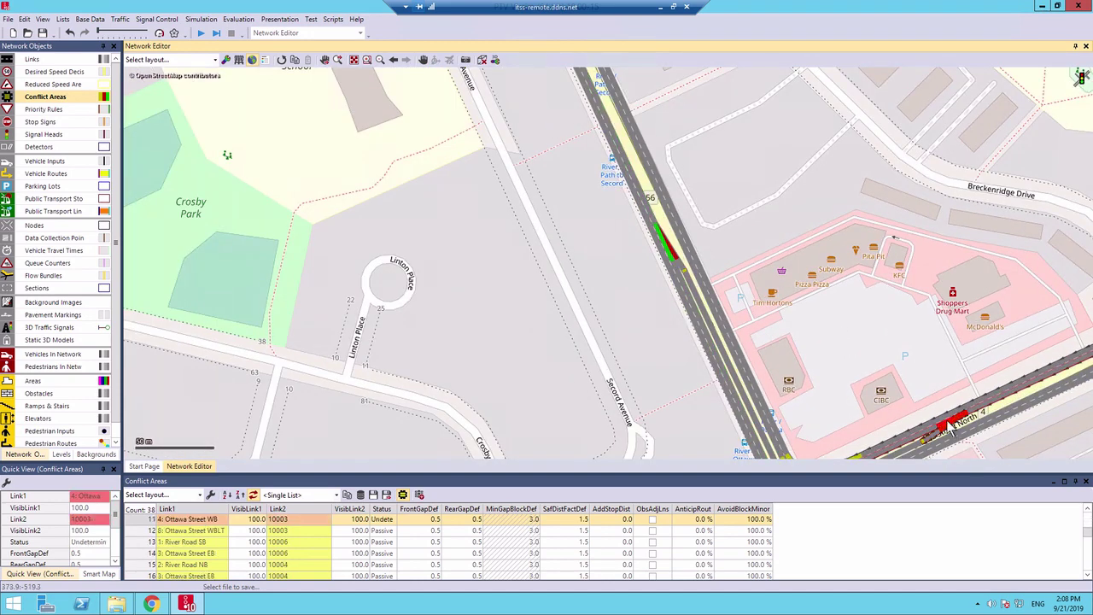
{"action": "left_click", "coordinate": [951, 427]}
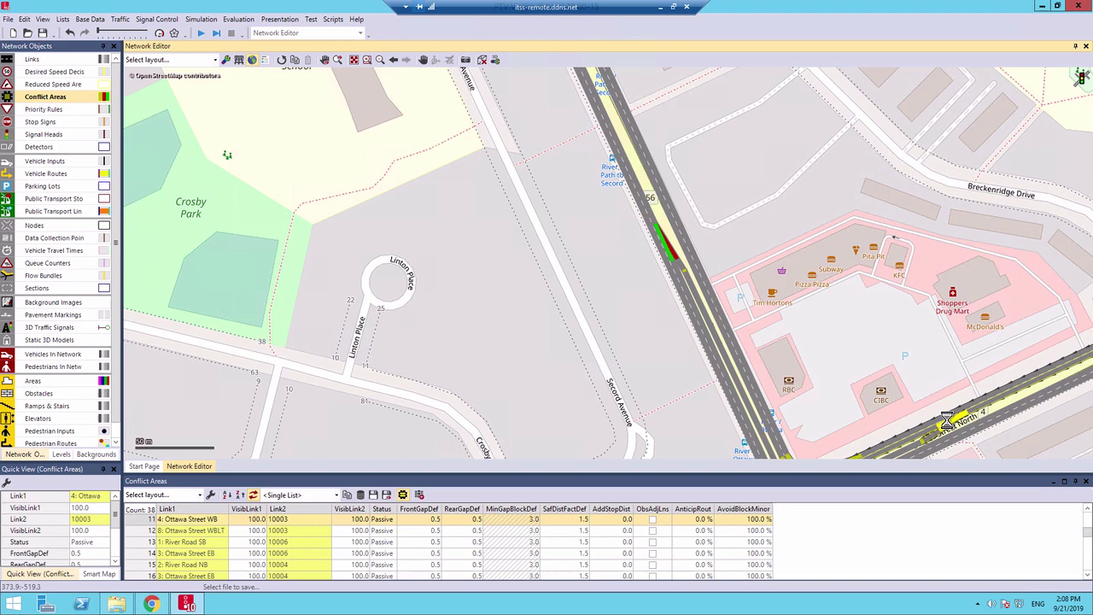
{"action": "left_click", "coordinate": [951, 427]}
Give Ottawa Street eastbound and River Road northbound through traffic priority over turners
{"action": "scroll", "coordinate": [811, 371], "scroll_direction": "down", "scroll_amount": 5}
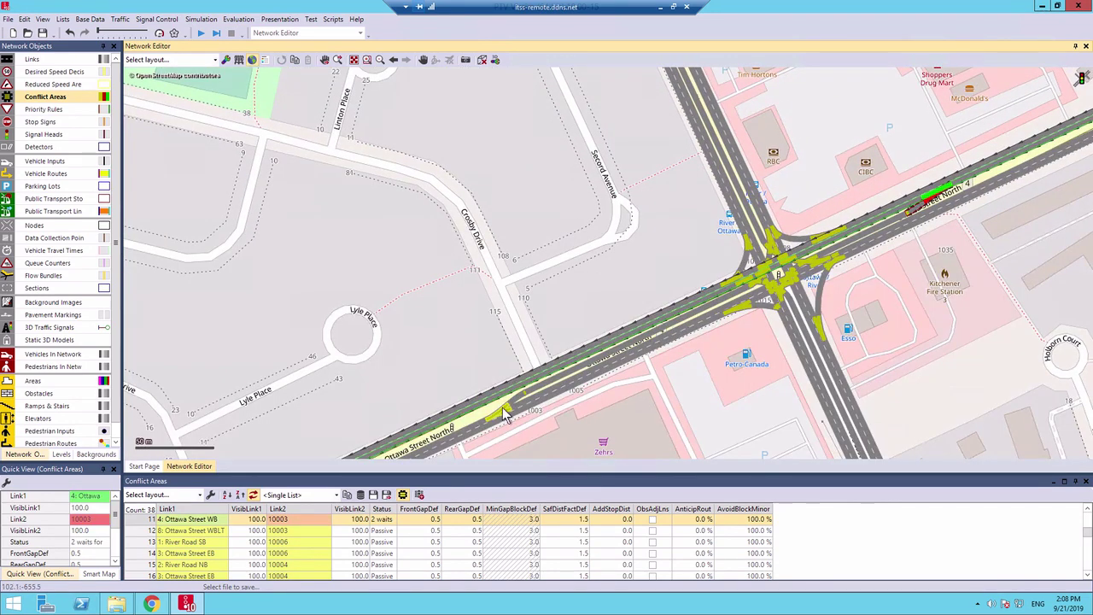
{"action": "left_click", "coordinate": [499, 411]}
{"action": "left_click", "coordinate": [499, 412]}
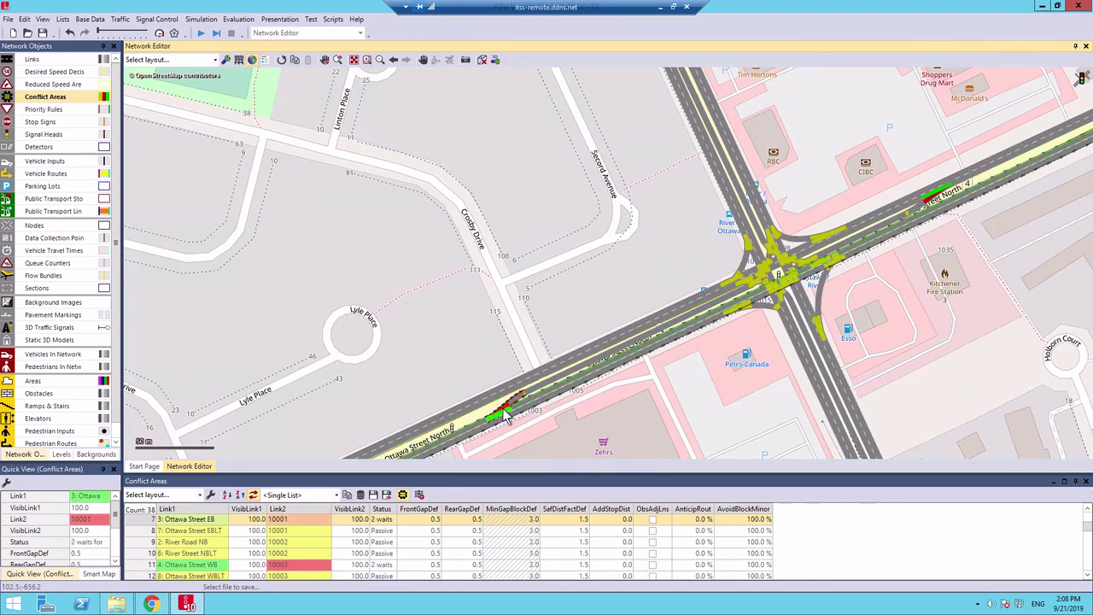
{"action": "left_click", "coordinate": [823, 331]}
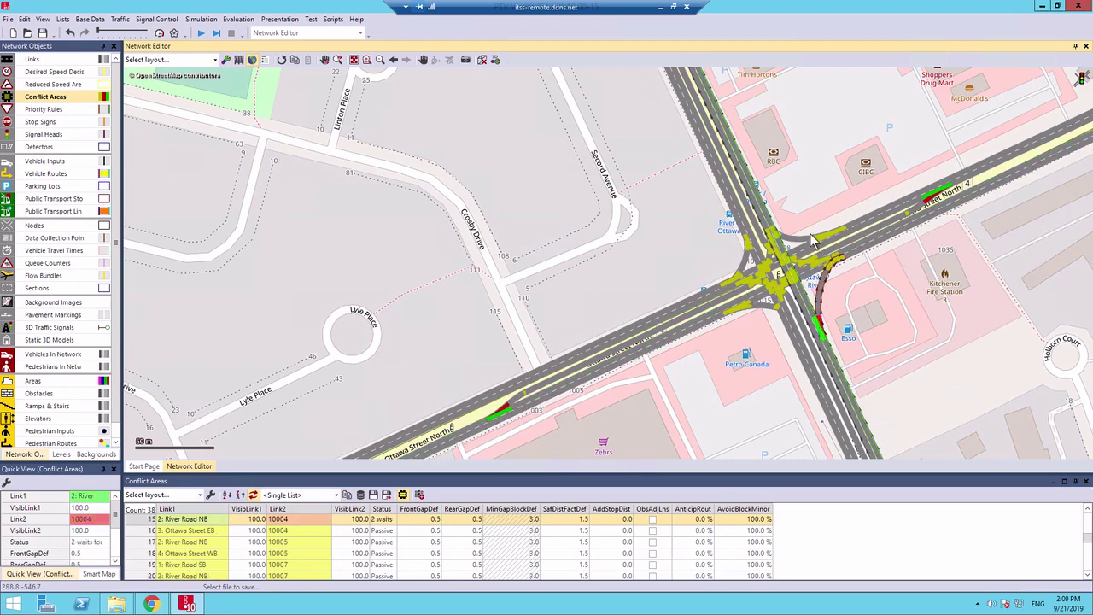
{"action": "scroll", "coordinate": [849, 261], "scroll_direction": "up", "scroll_amount": 2}
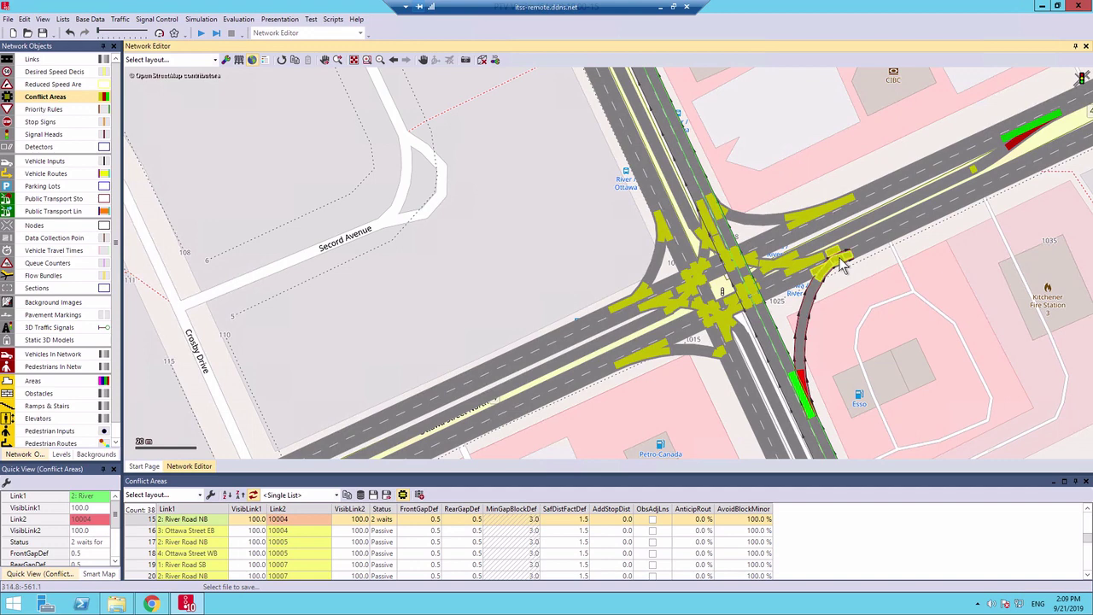
{"action": "scroll", "coordinate": [841, 267], "scroll_direction": "up", "scroll_amount": 1}
{"action": "scroll", "coordinate": [834, 270], "scroll_direction": "up", "scroll_amount": 1}
{"action": "left_click", "coordinate": [830, 267]}
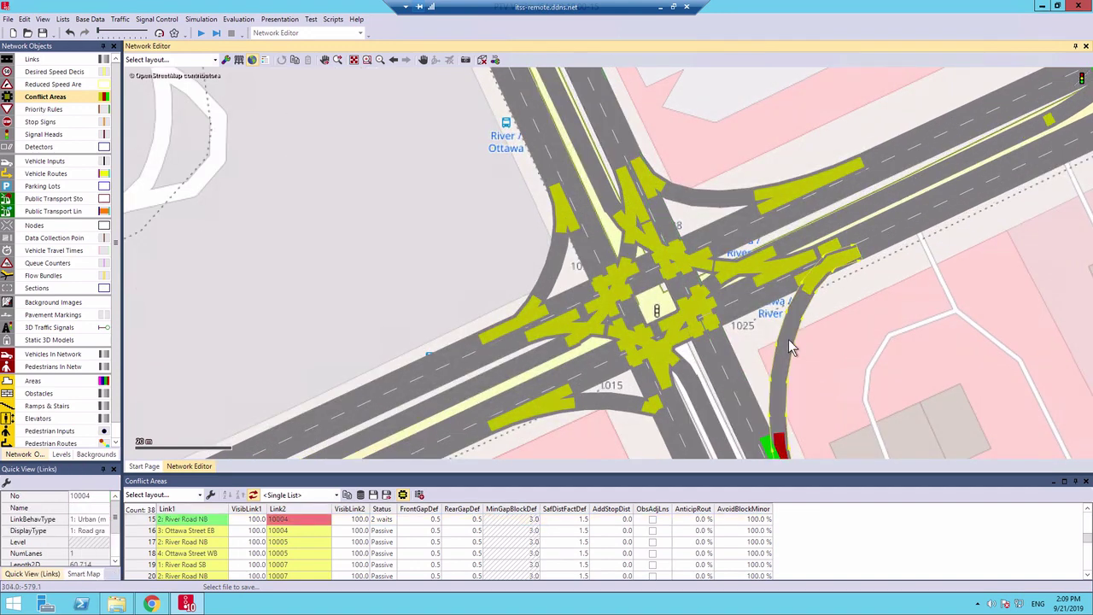
{"action": "left_click", "coordinate": [42, 59]}
{"action": "left_click", "coordinate": [836, 268]}
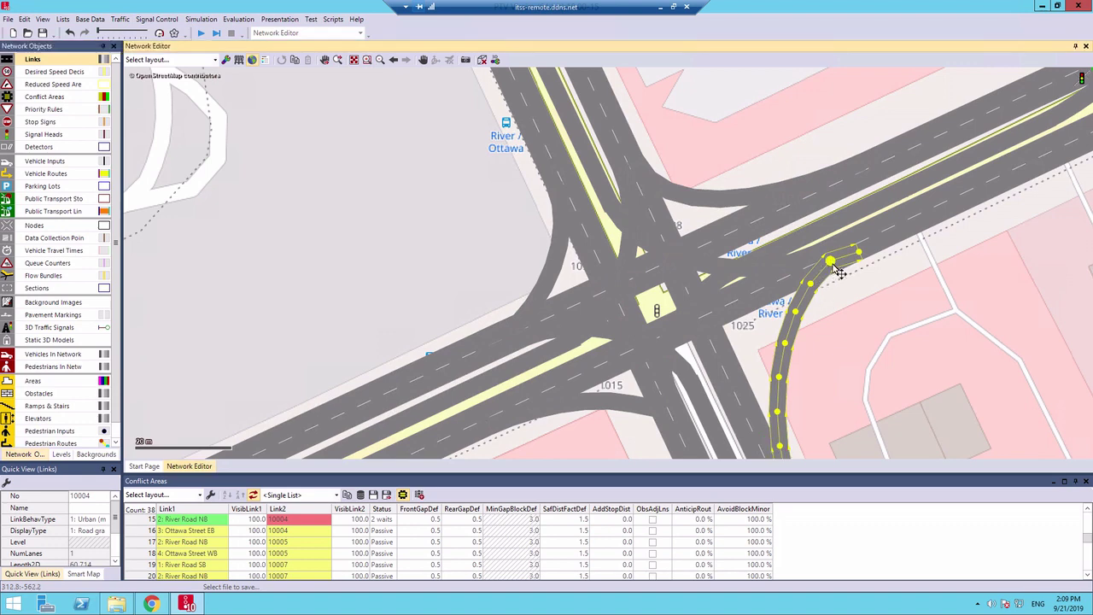
{"action": "left_click", "coordinate": [43, 97]}
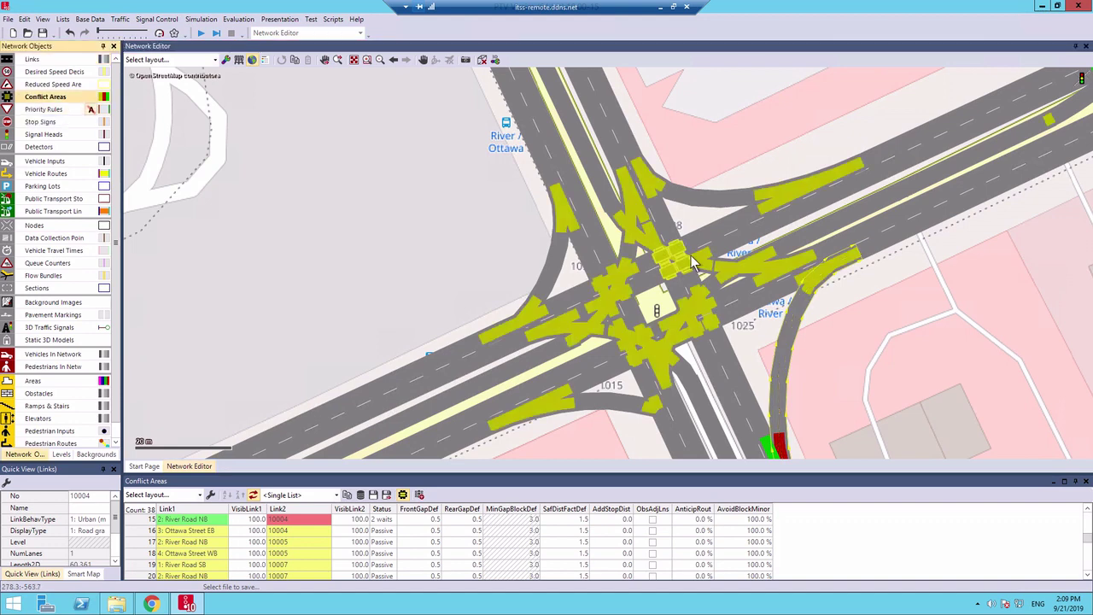
Give River Road's through lane priority at its turn-lane conflict area
{"action": "left_click", "coordinate": [825, 272]}
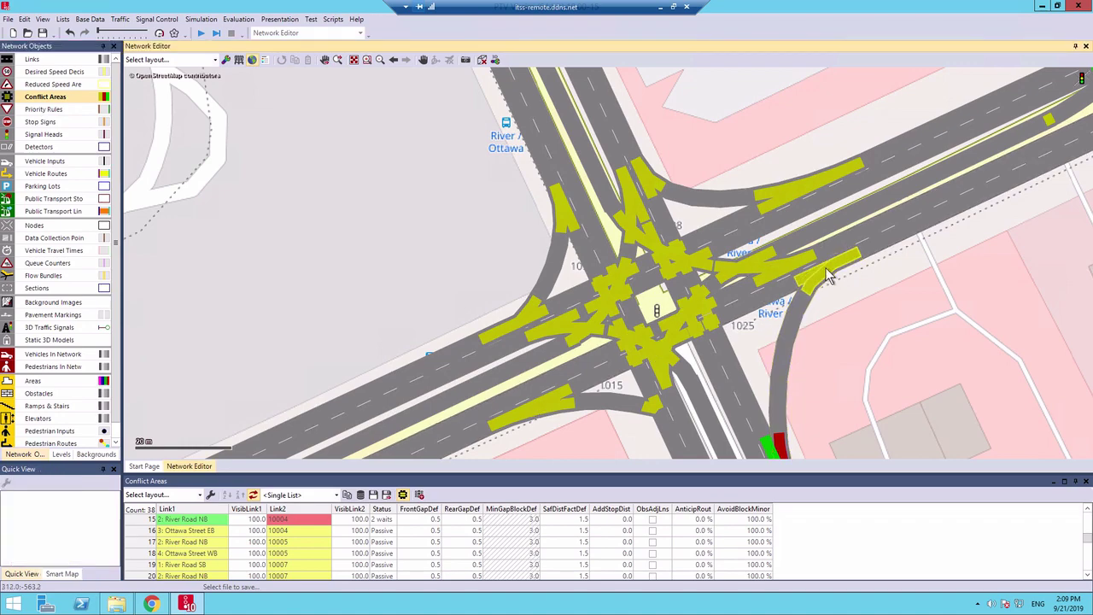
{"action": "scroll", "coordinate": [826, 273], "scroll_direction": "down", "scroll_amount": 6}
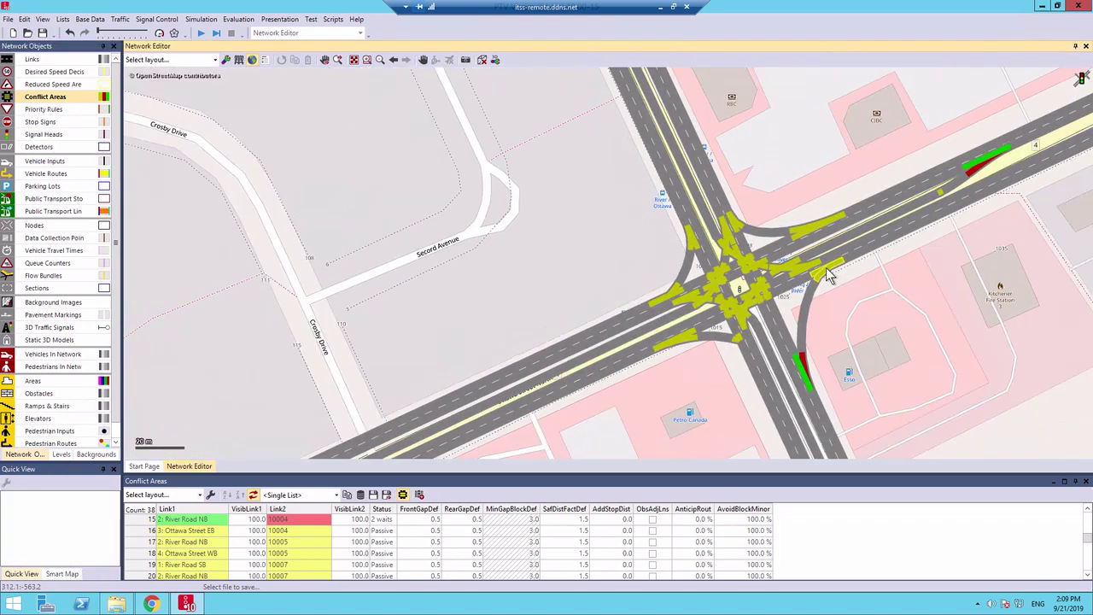
{"action": "scroll", "coordinate": [825, 274], "scroll_direction": "down", "scroll_amount": 1}
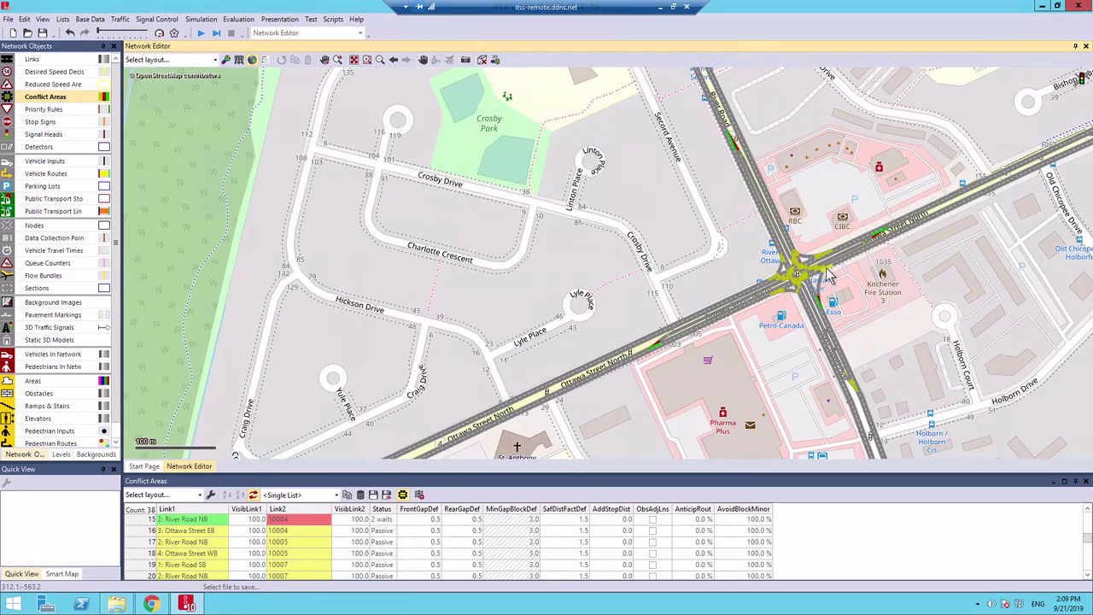
{"action": "left_click", "coordinate": [850, 383]}
{"action": "scroll", "coordinate": [851, 382], "scroll_direction": "up", "scroll_amount": 7}
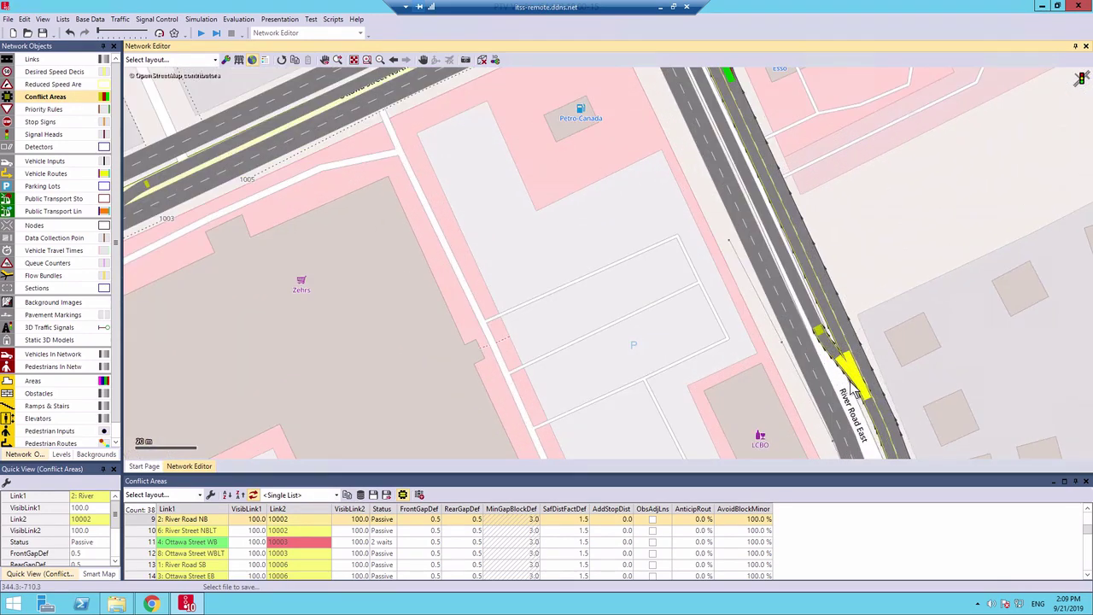
{"action": "left_click", "coordinate": [856, 380]}
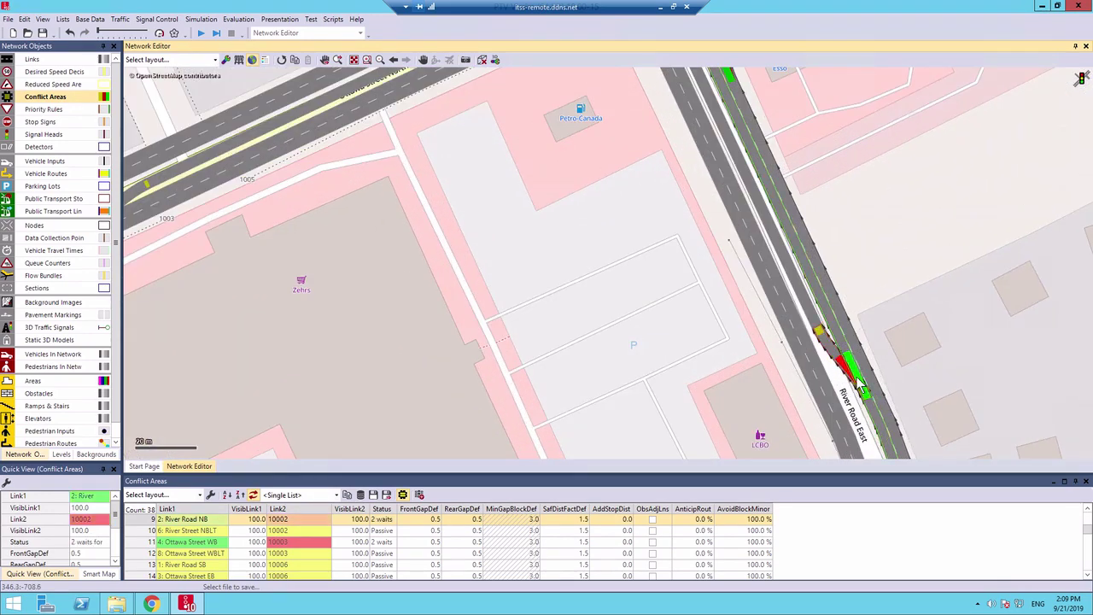
Give Ottawa Street EB priority over its turn lane and WB priority over link 10011
{"action": "scroll", "coordinate": [862, 391], "scroll_direction": "down", "scroll_amount": 4}
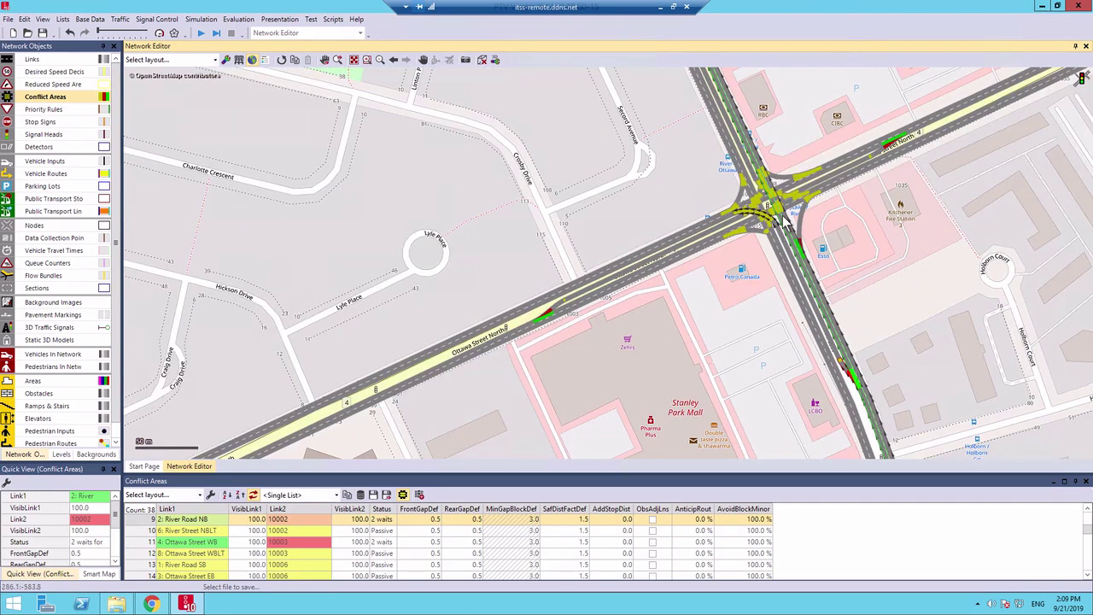
{"action": "left_click", "coordinate": [810, 205]}
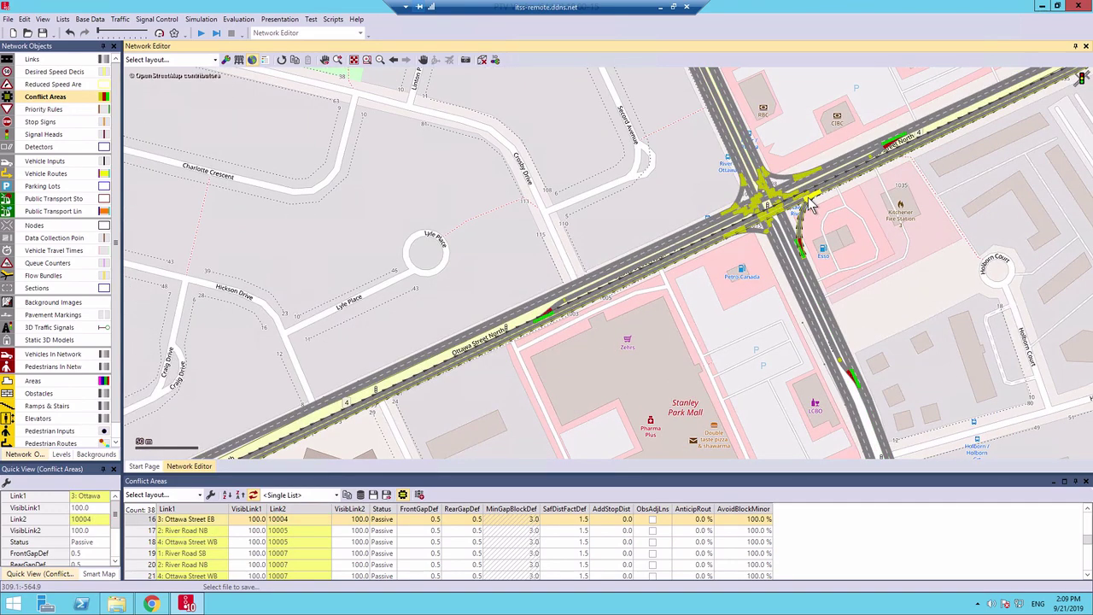
{"action": "scroll", "coordinate": [811, 203], "scroll_direction": "up", "scroll_amount": 4}
{"action": "left_click", "coordinate": [811, 203]}
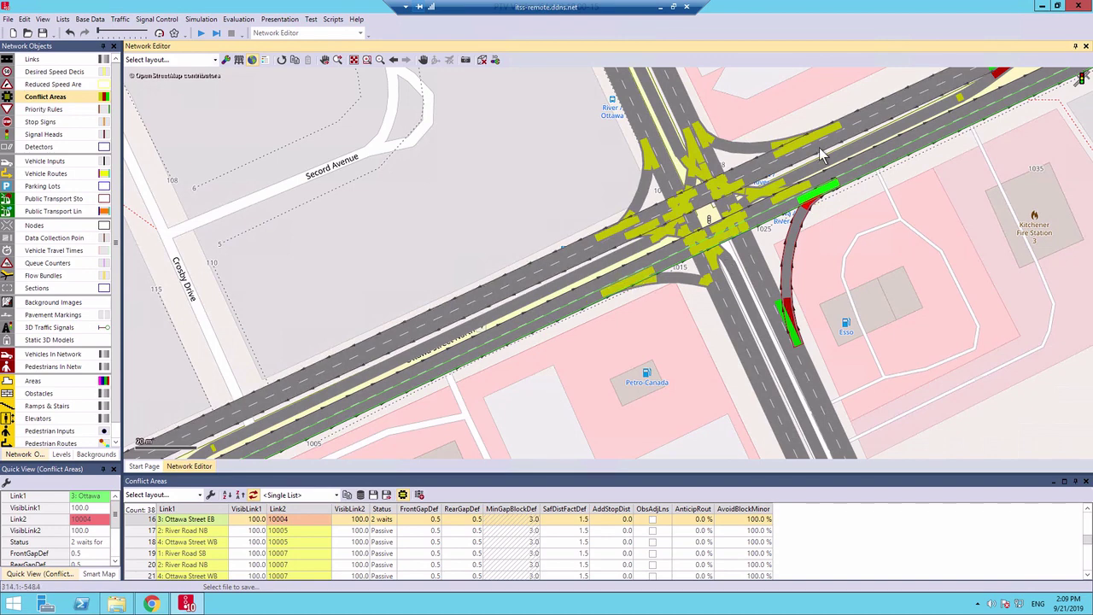
{"action": "left_click", "coordinate": [628, 230]}
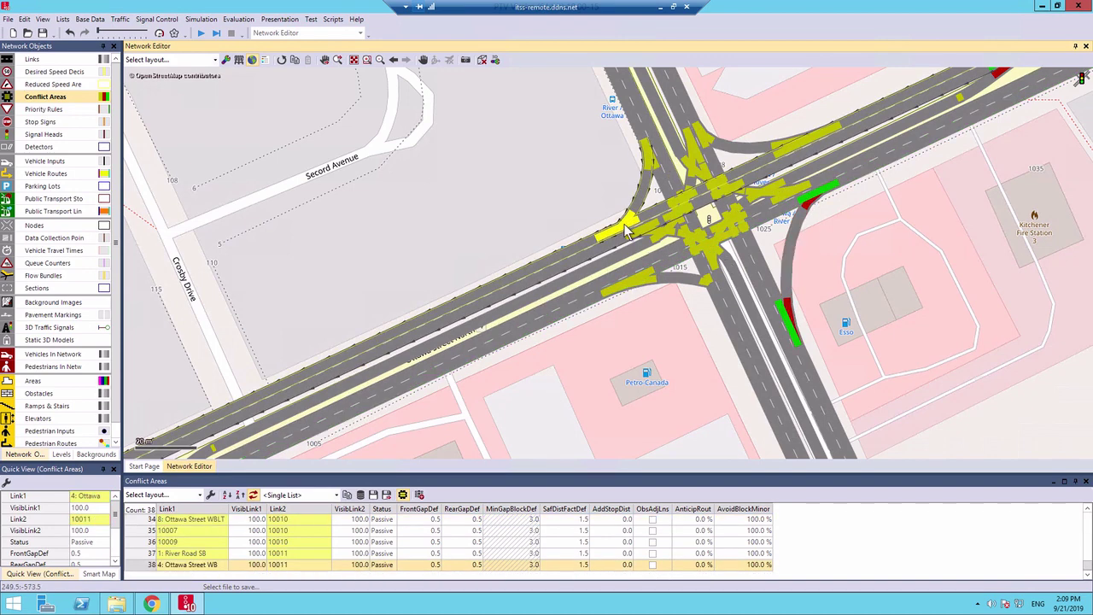
{"action": "left_click", "coordinate": [628, 231]}
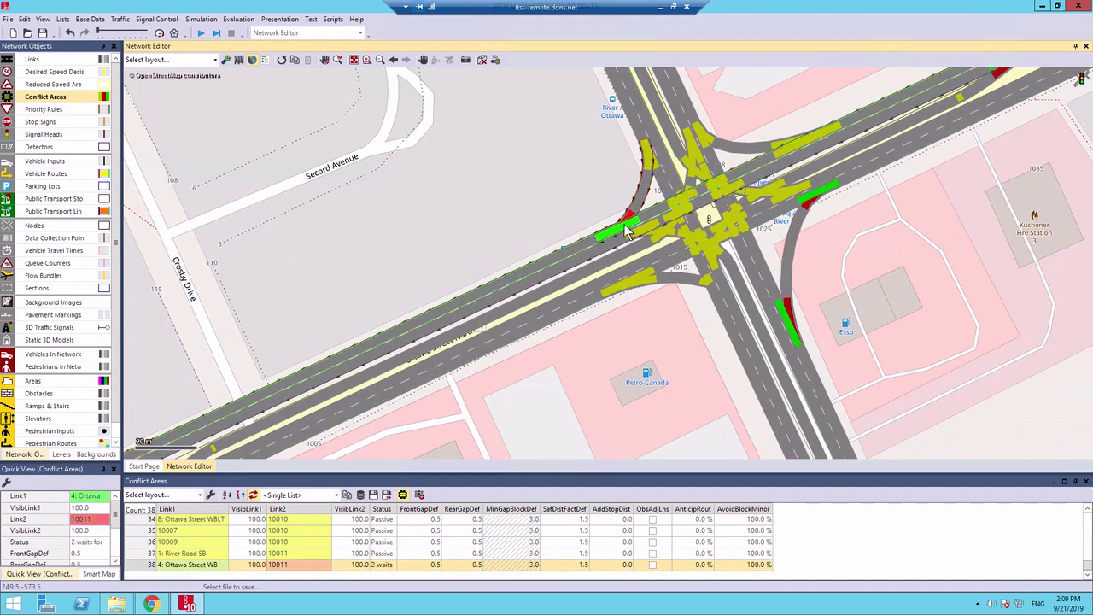
Give River Road SB through traffic priority over connector 10011
{"action": "left_click", "coordinate": [705, 284]}
{"action": "scroll", "coordinate": [707, 288], "scroll_direction": "up", "scroll_amount": 1}
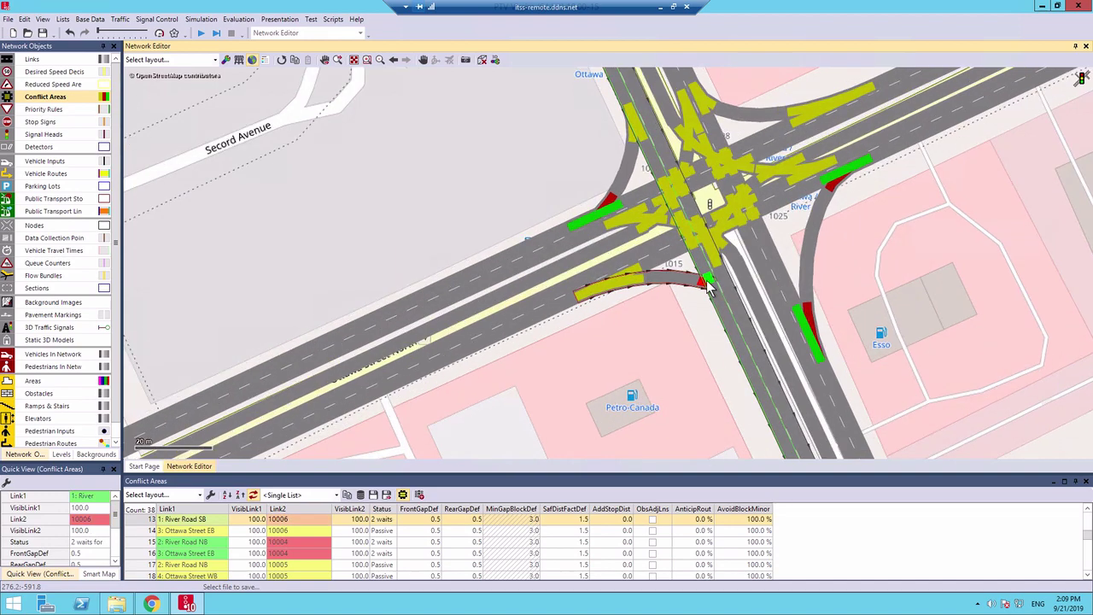
{"action": "scroll", "coordinate": [709, 288], "scroll_direction": "up", "scroll_amount": 2}
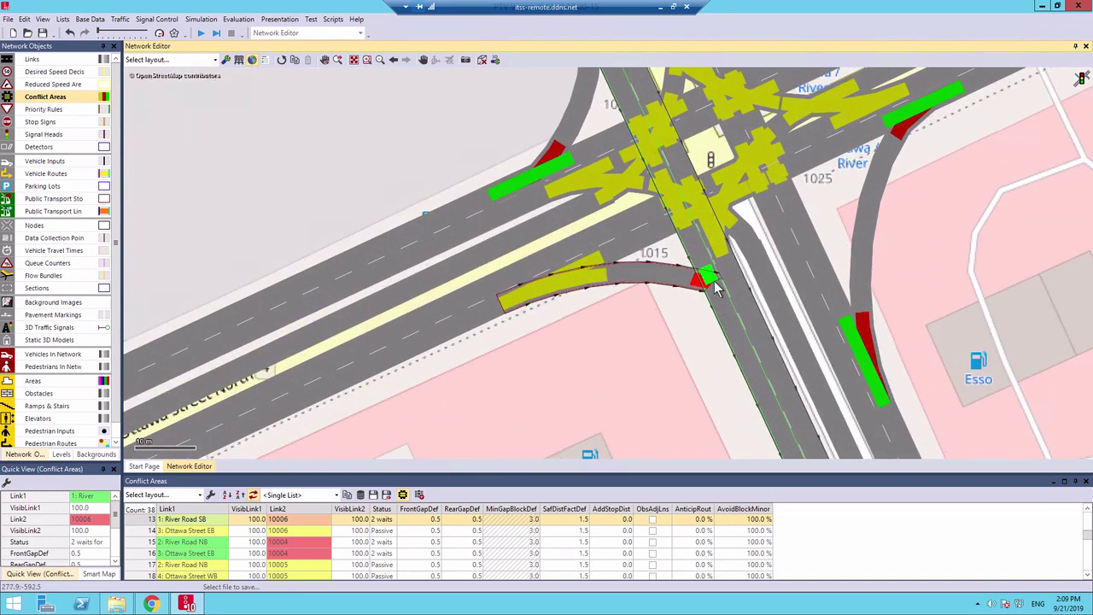
{"action": "scroll", "coordinate": [715, 287], "scroll_direction": "down", "scroll_amount": 3}
{"action": "scroll", "coordinate": [769, 226], "scroll_direction": "up", "scroll_amount": 1}
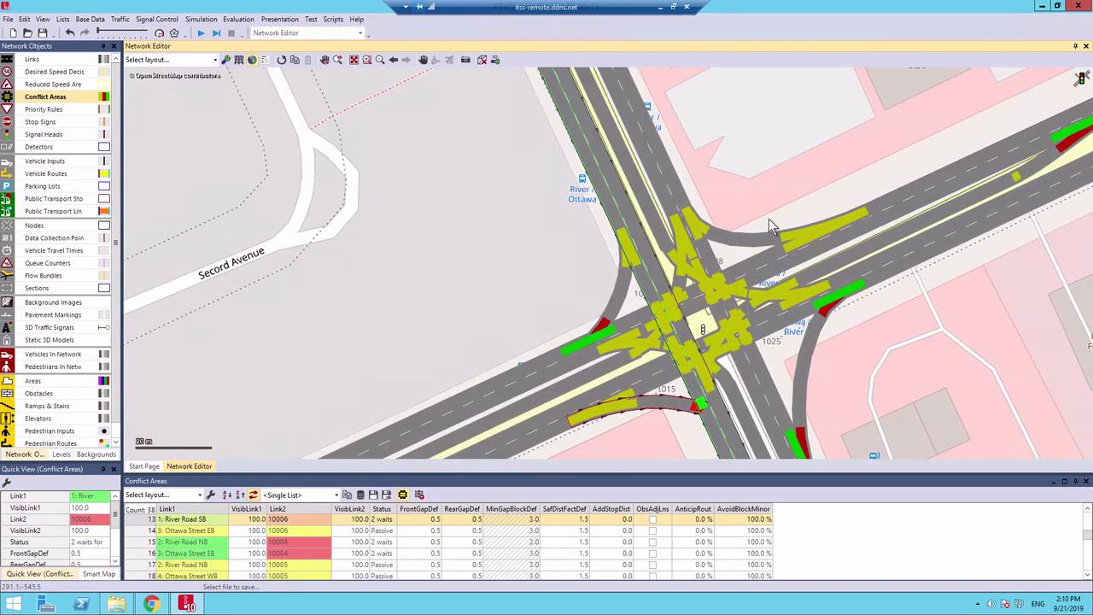
{"action": "left_click", "coordinate": [697, 229]}
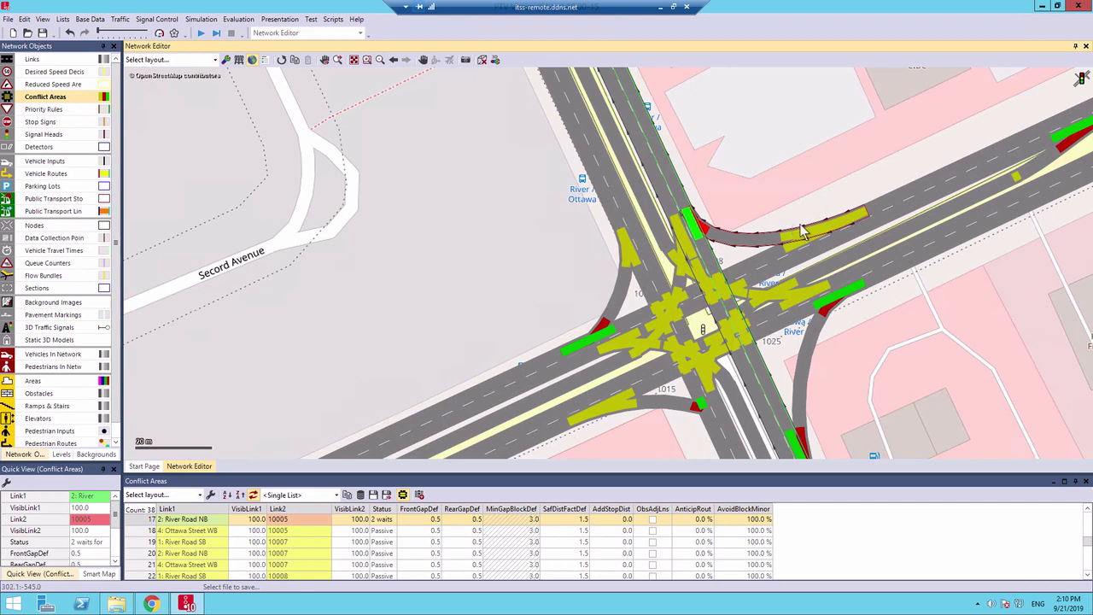
{"action": "left_click", "coordinate": [628, 251]}
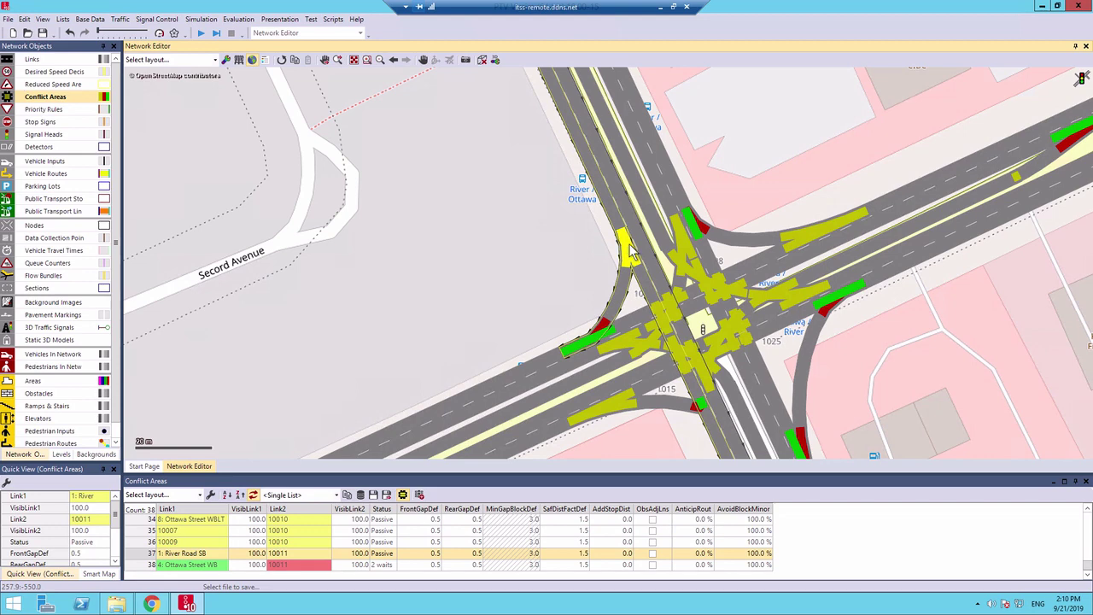
{"action": "left_click", "coordinate": [629, 245]}
Give Ottawa Street EB through traffic priority over connector 10006
{"action": "left_click", "coordinate": [813, 253]}
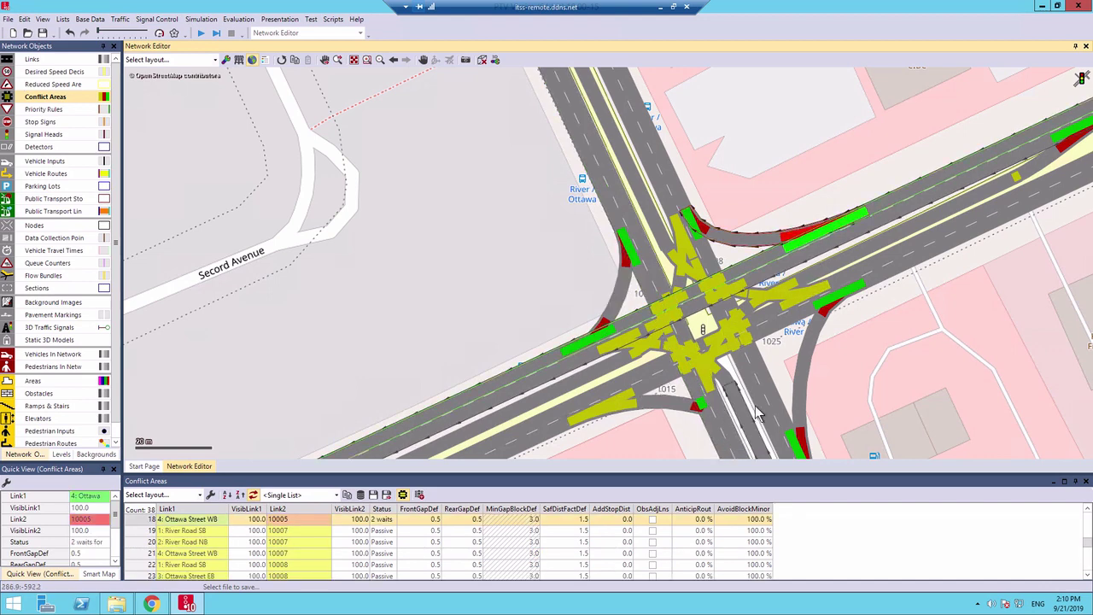
{"action": "left_click", "coordinate": [620, 413]}
{"action": "left_click", "coordinate": [620, 412]}
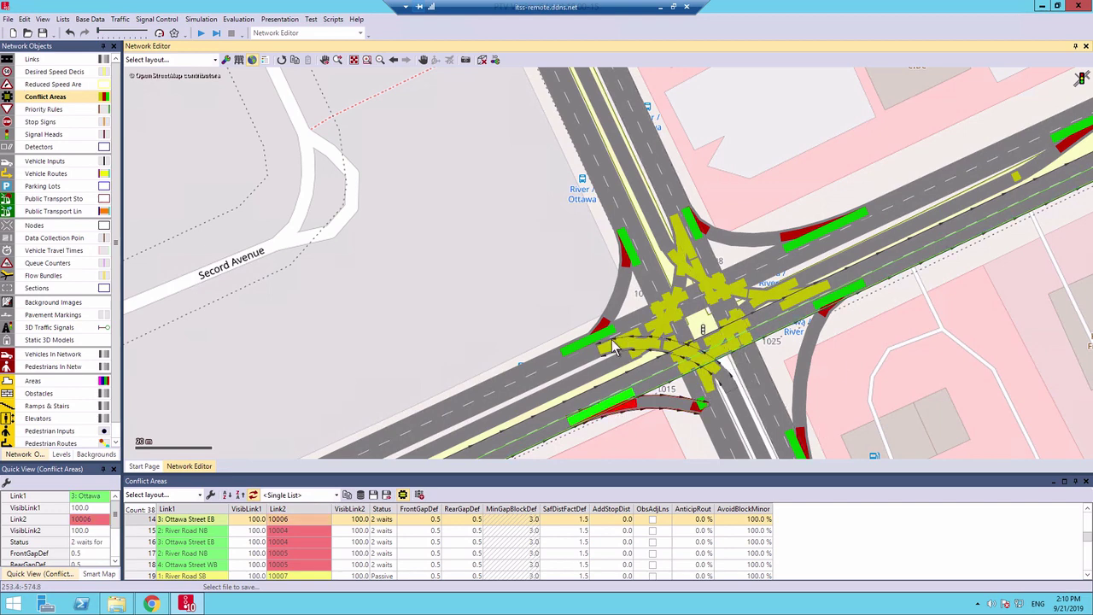
{"action": "left_click_drag", "start_coordinate": [955, 236], "coordinate": [931, 224]}
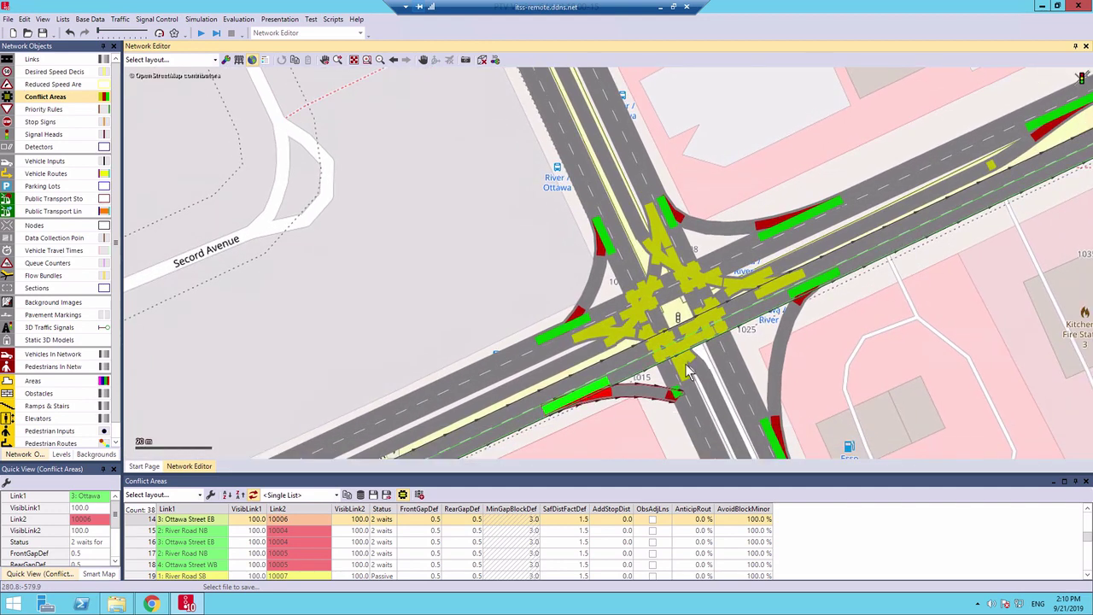
{"action": "scroll", "coordinate": [679, 354], "scroll_direction": "up", "scroll_amount": 2}
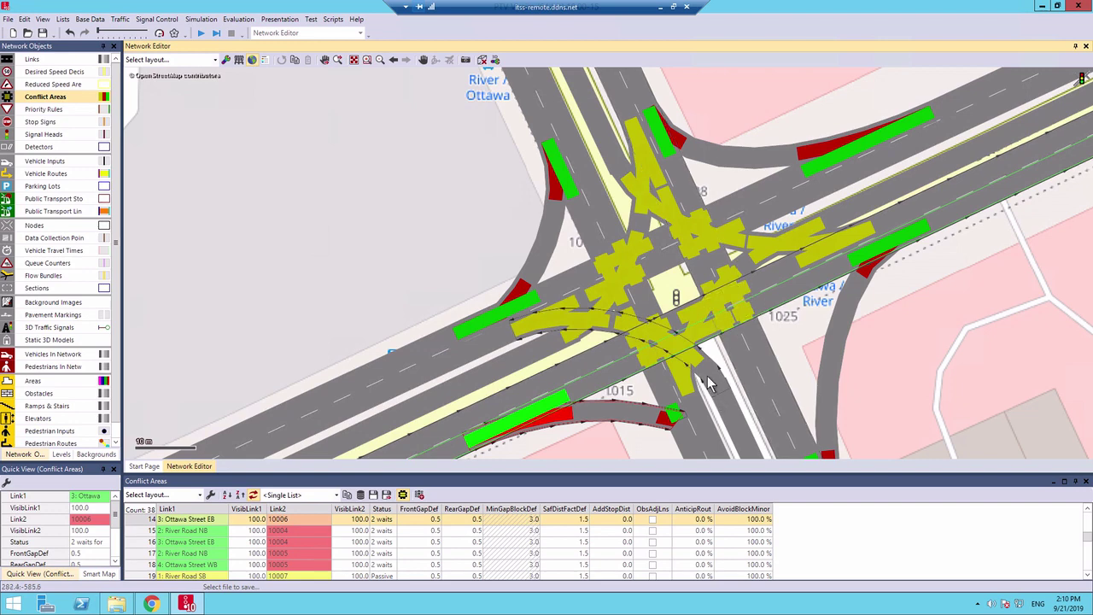
{"action": "left_click", "coordinate": [708, 385]}
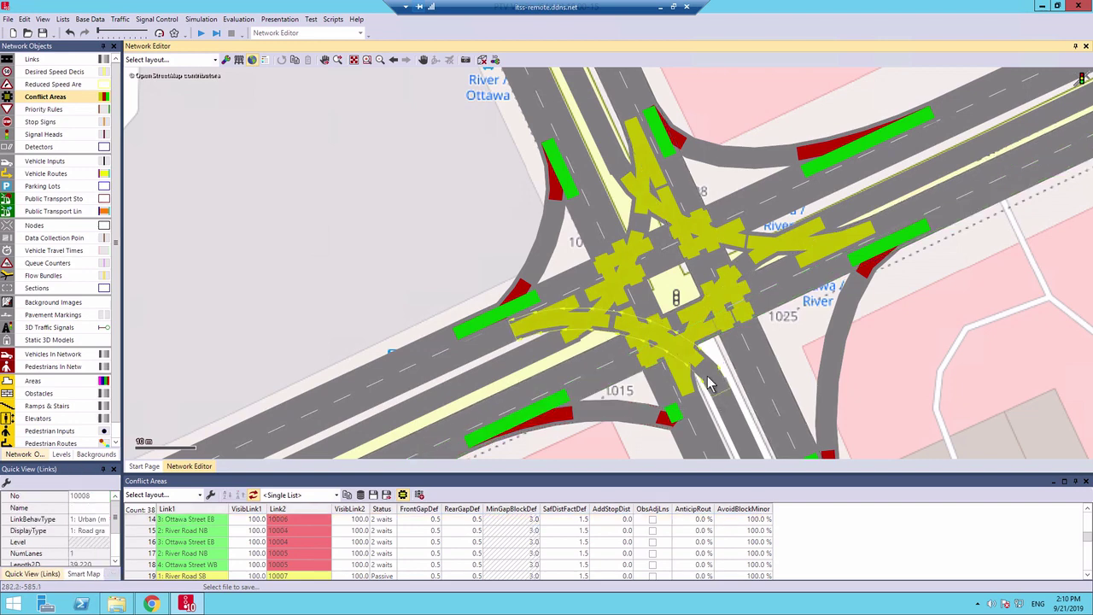
{"action": "left_click", "coordinate": [690, 359]}
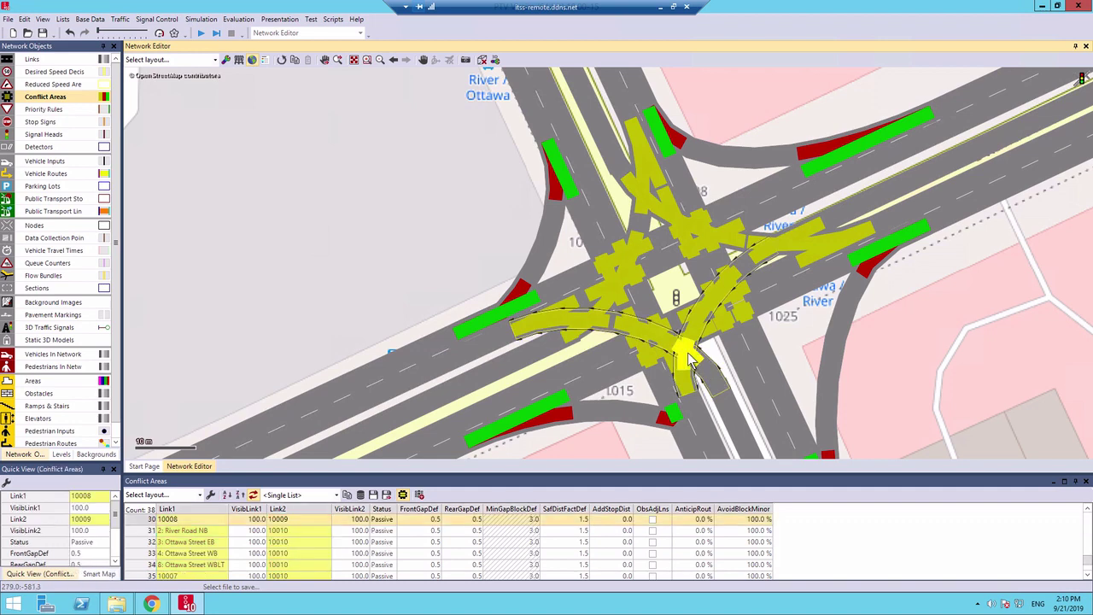
{"action": "left_click", "coordinate": [527, 343]}
{"action": "left_click", "coordinate": [546, 323]}
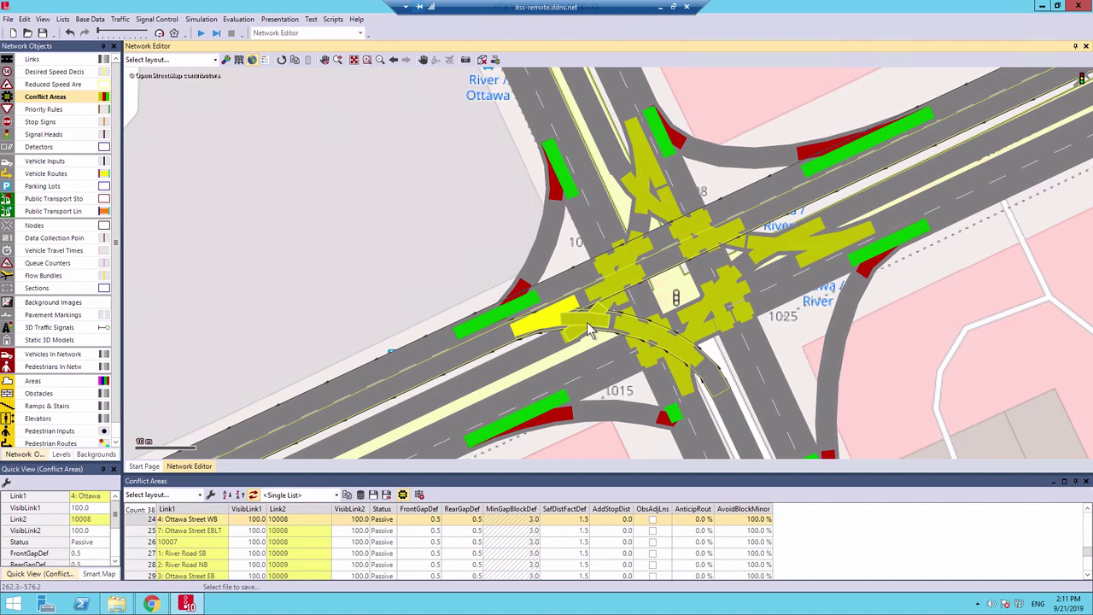
{"action": "left_click", "coordinate": [586, 321]}
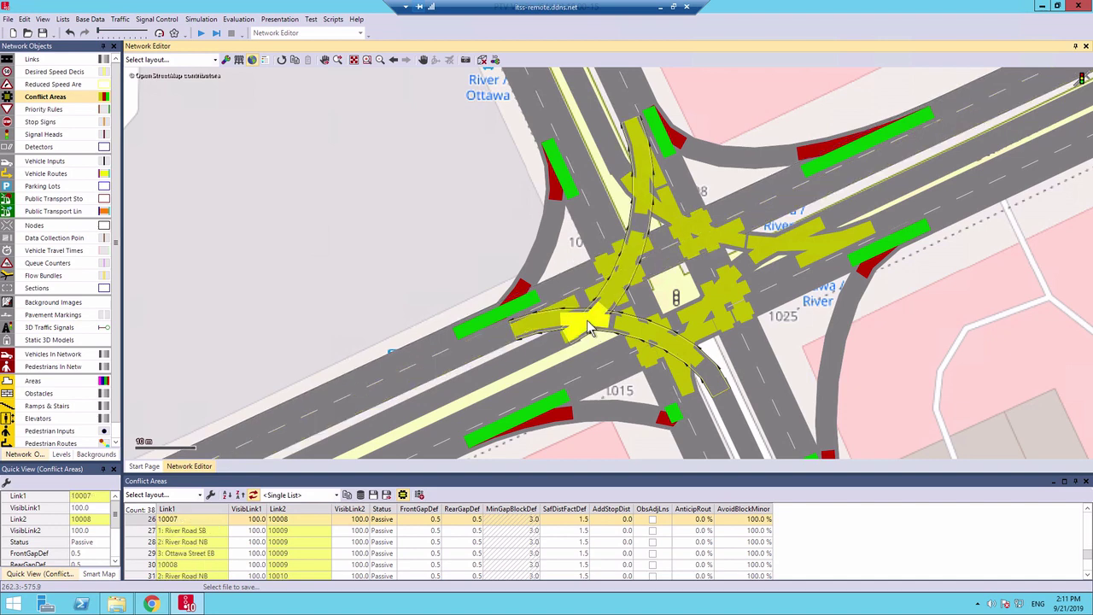
{"action": "left_click", "coordinate": [634, 328]}
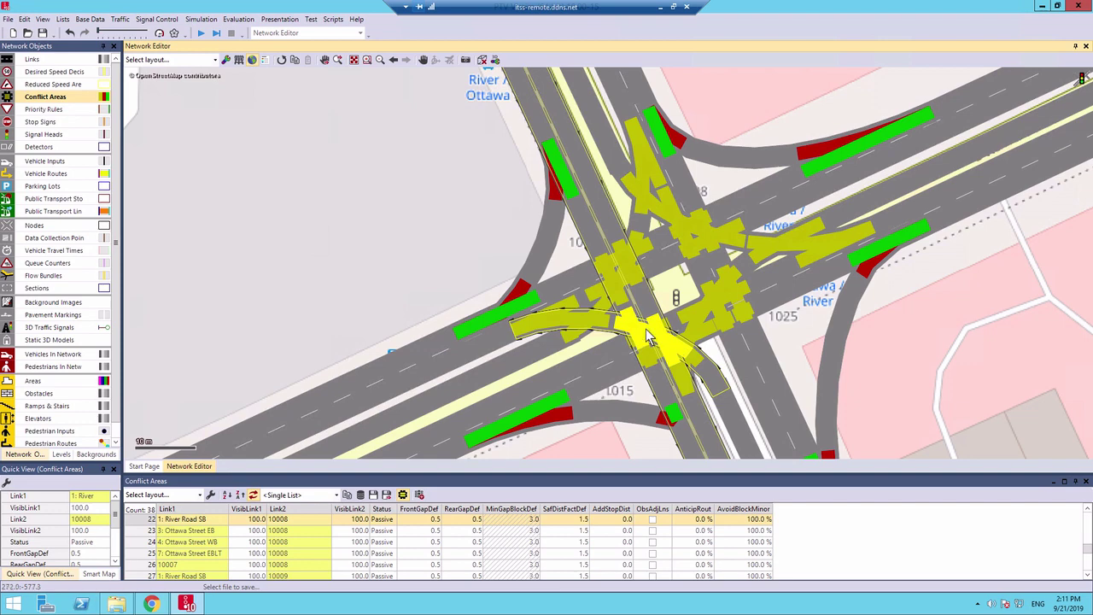
Give River Road priority over connectors 10008, 10007 and 10010 at conflict areas 19, 22, 31
{"action": "left_click", "coordinate": [647, 339]}
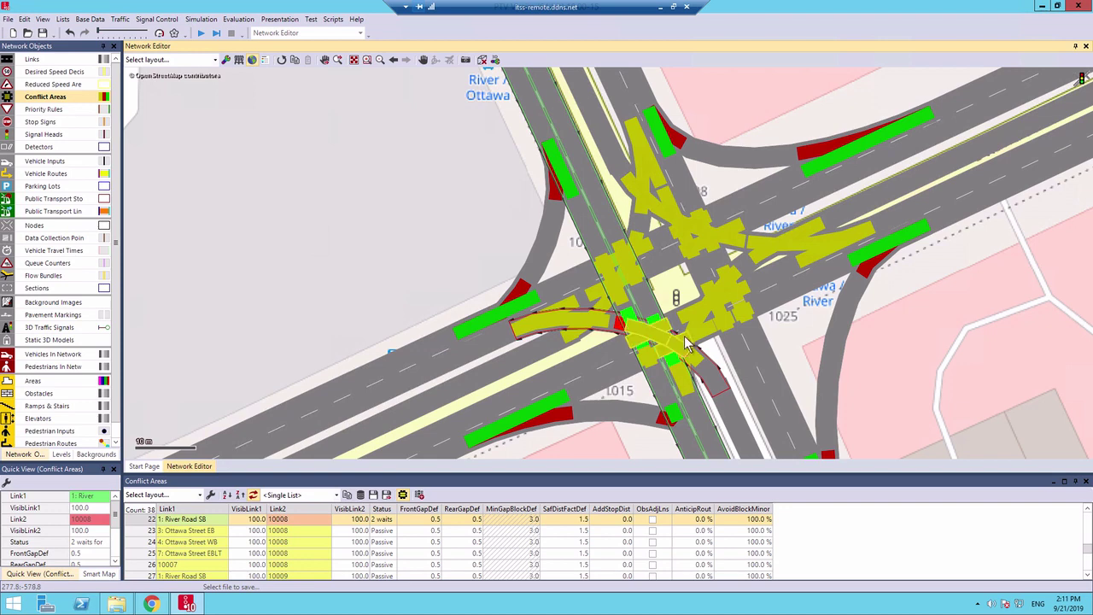
{"action": "left_click", "coordinate": [591, 322]}
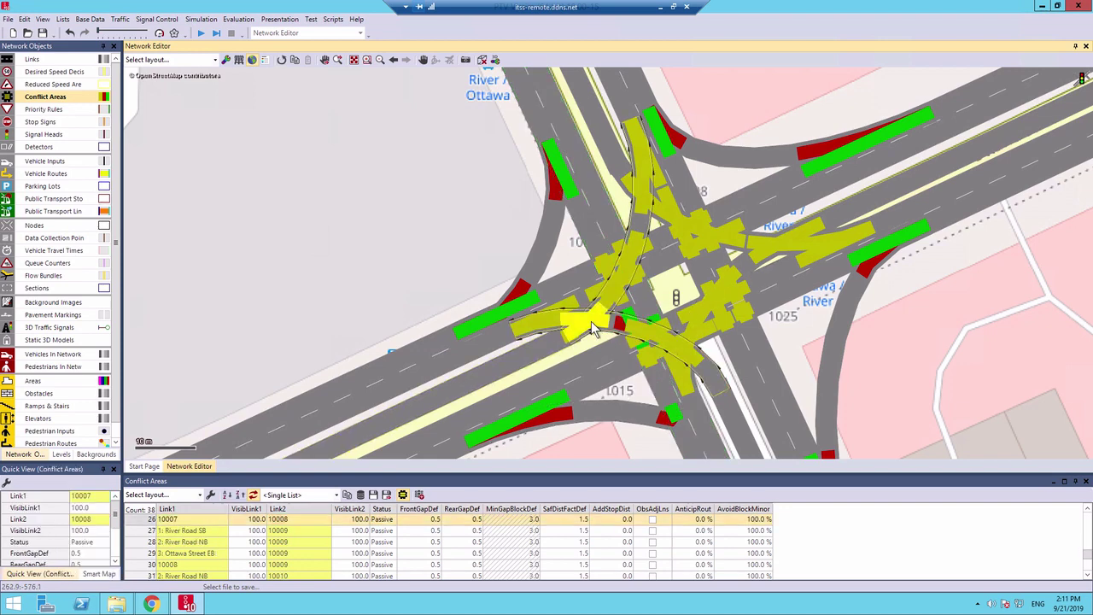
{"action": "left_click", "coordinate": [610, 305]}
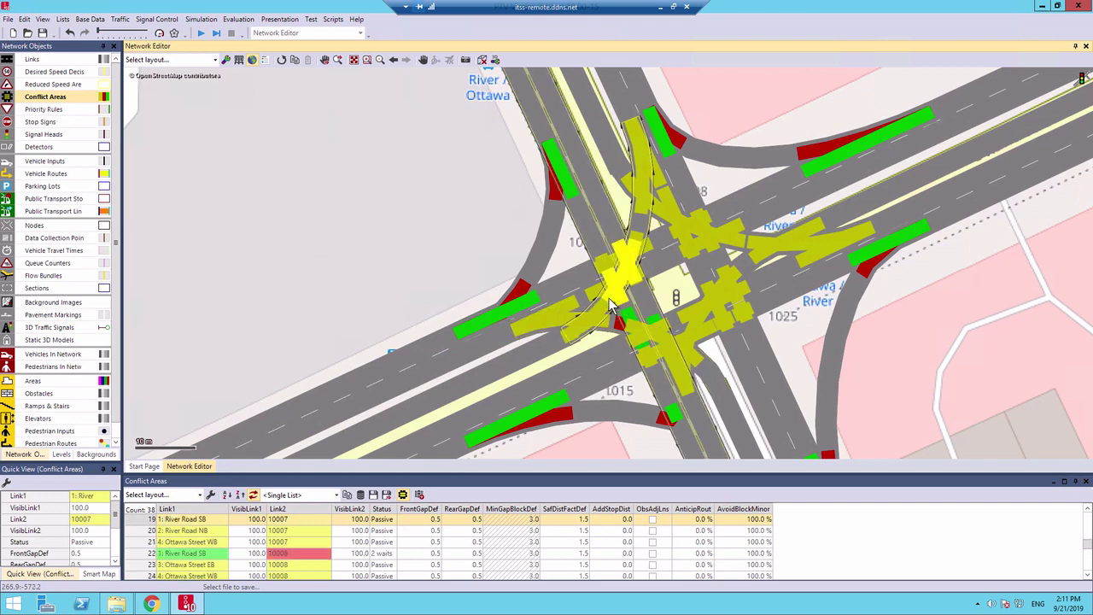
{"action": "left_click", "coordinate": [610, 306]}
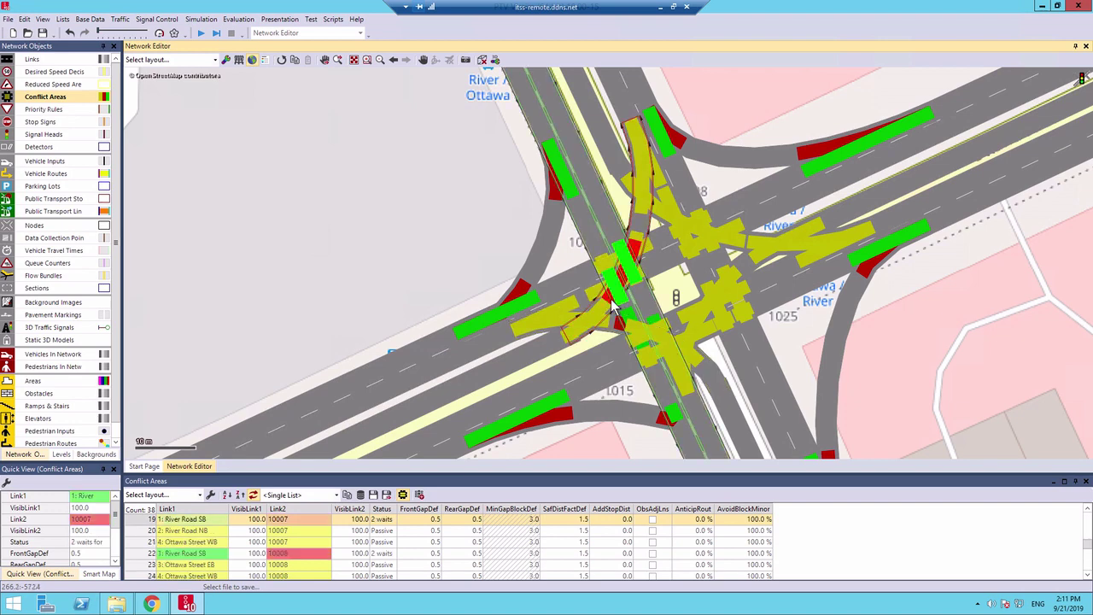
{"action": "left_click", "coordinate": [749, 248]}
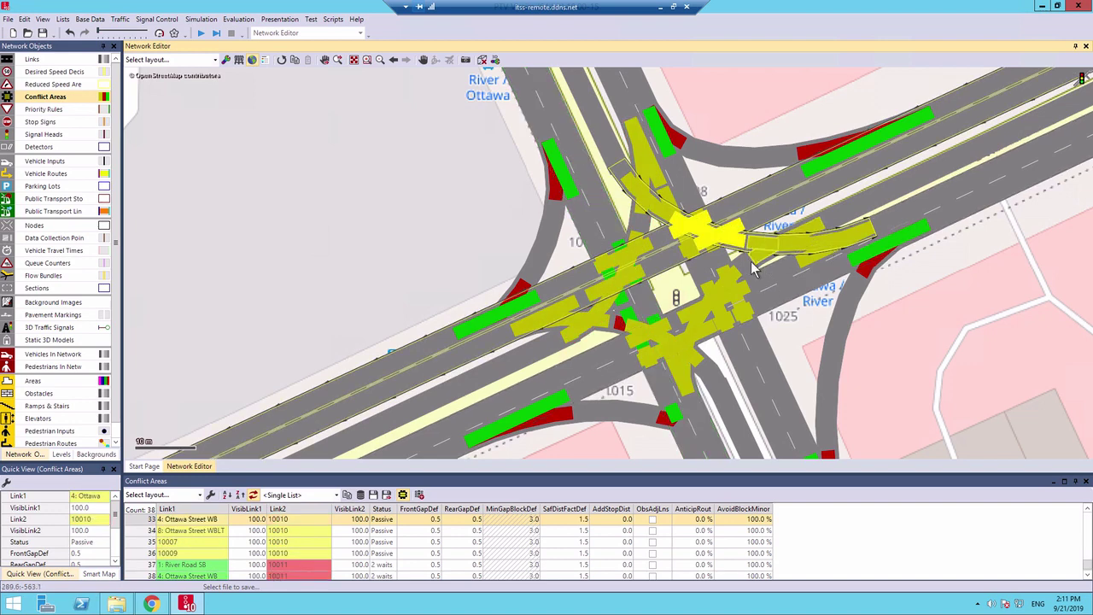
{"action": "left_click", "coordinate": [664, 215]}
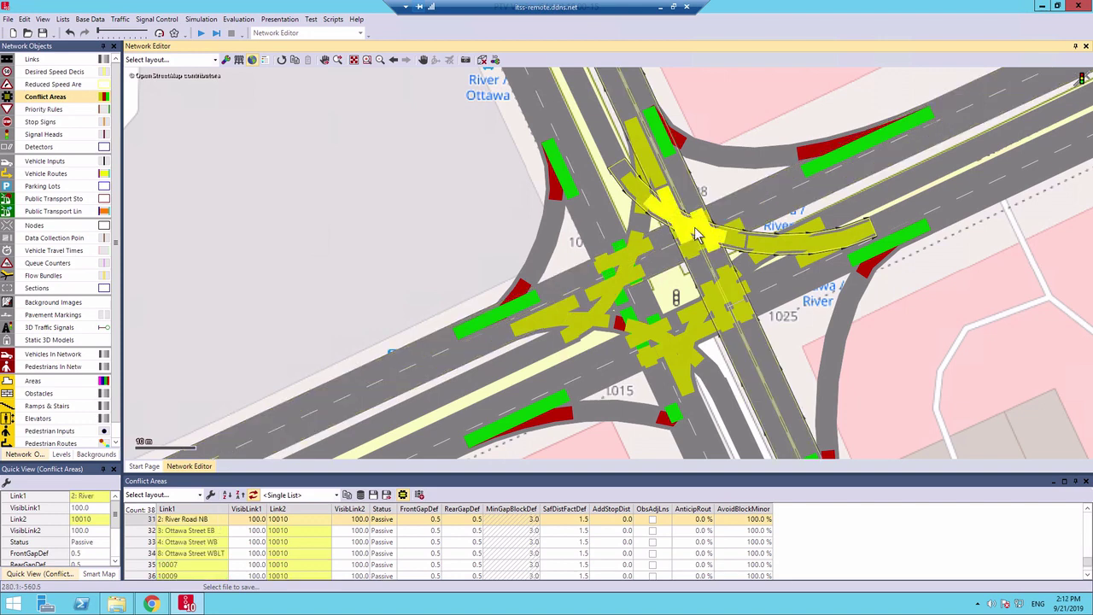
{"action": "left_click", "coordinate": [696, 235]}
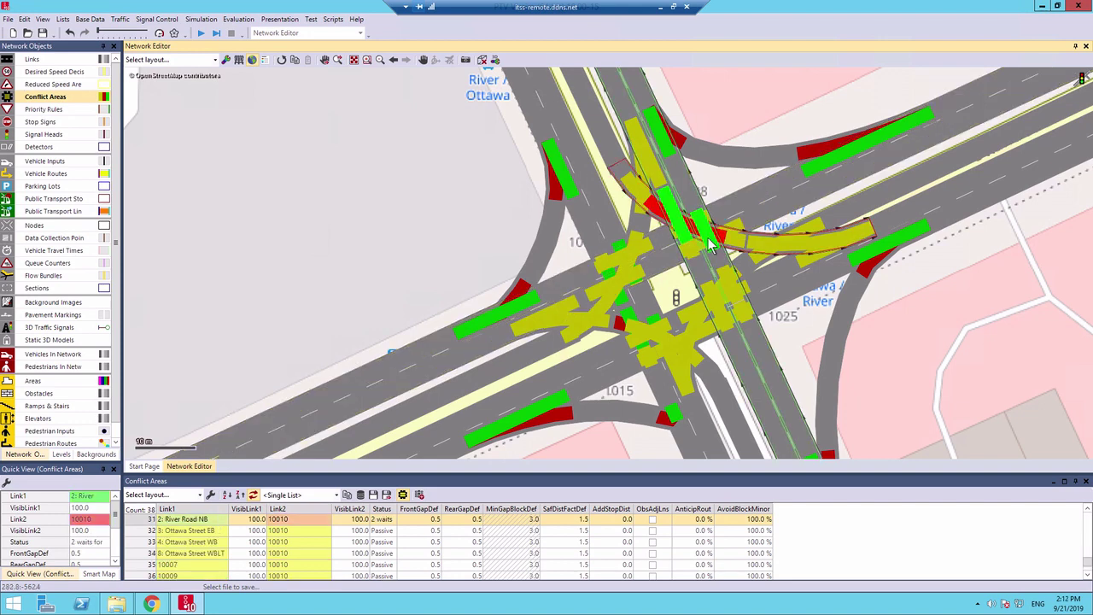